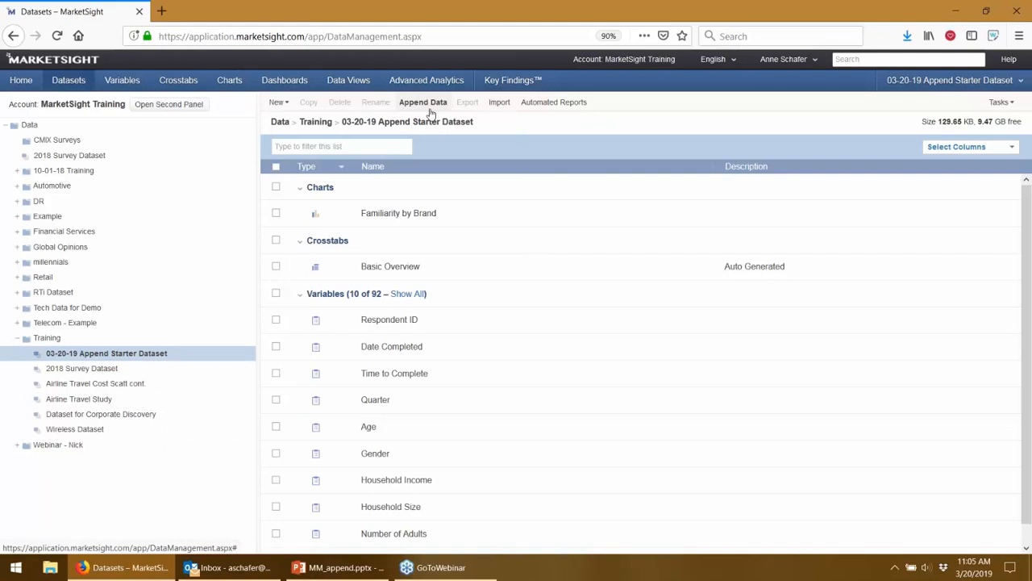
Start appending records or respondents to 03-20-19 Append Starter Dataset and upload New Respondents.sav as the new data file.
click(429, 110)
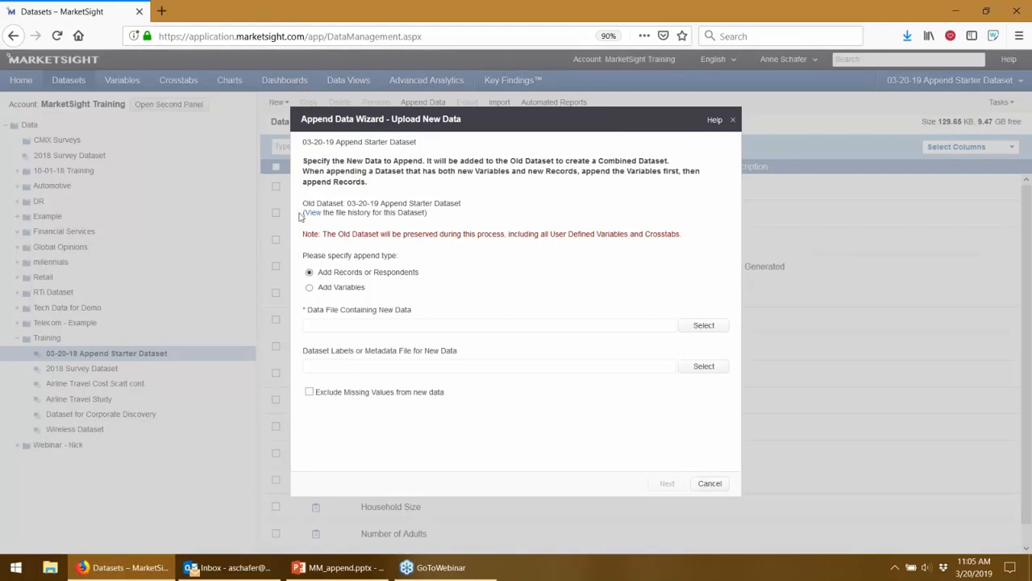
drag(303, 235, 692, 243)
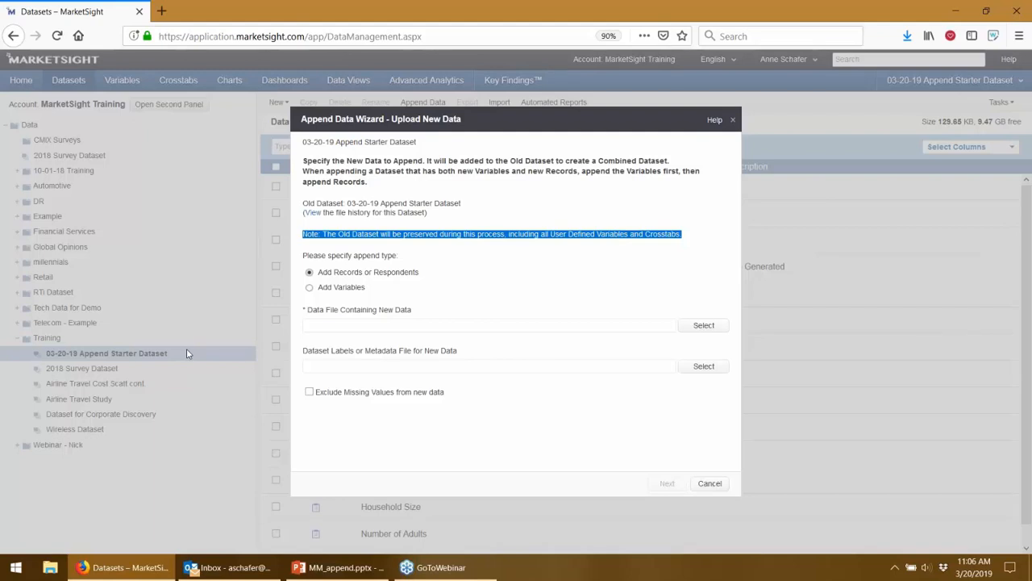
click(703, 326)
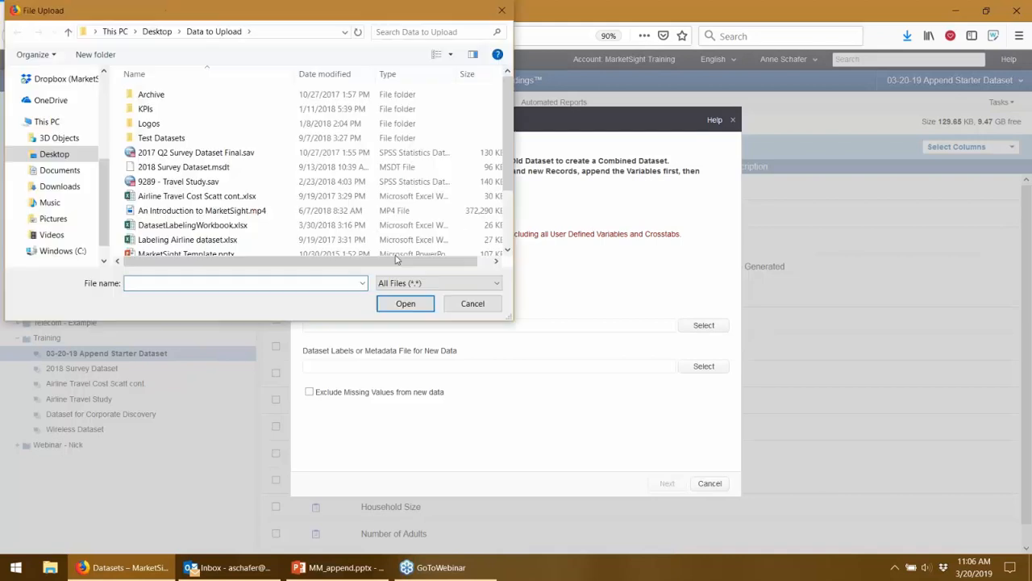
scroll(186, 137, down, 2)
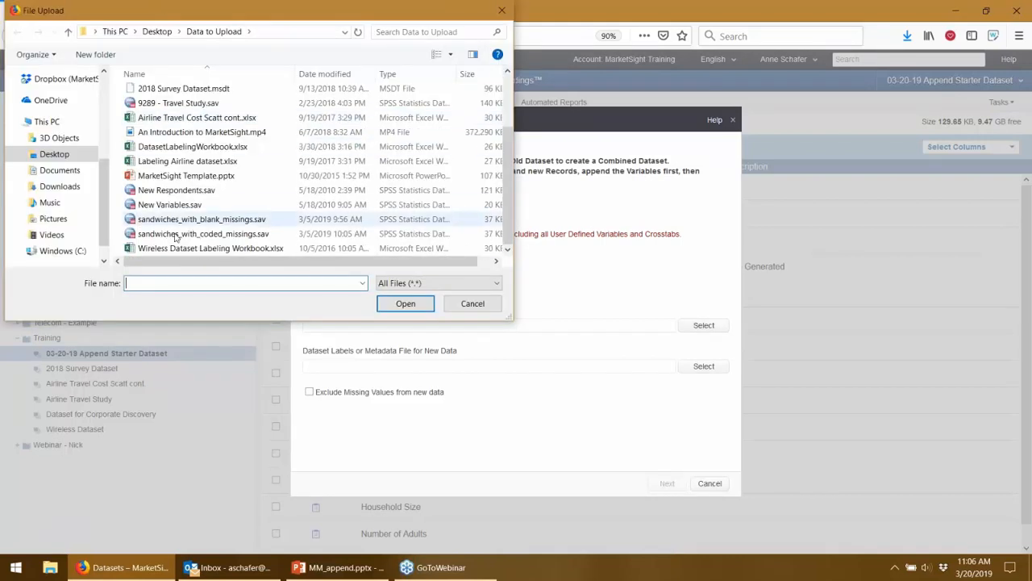
double_click(171, 191)
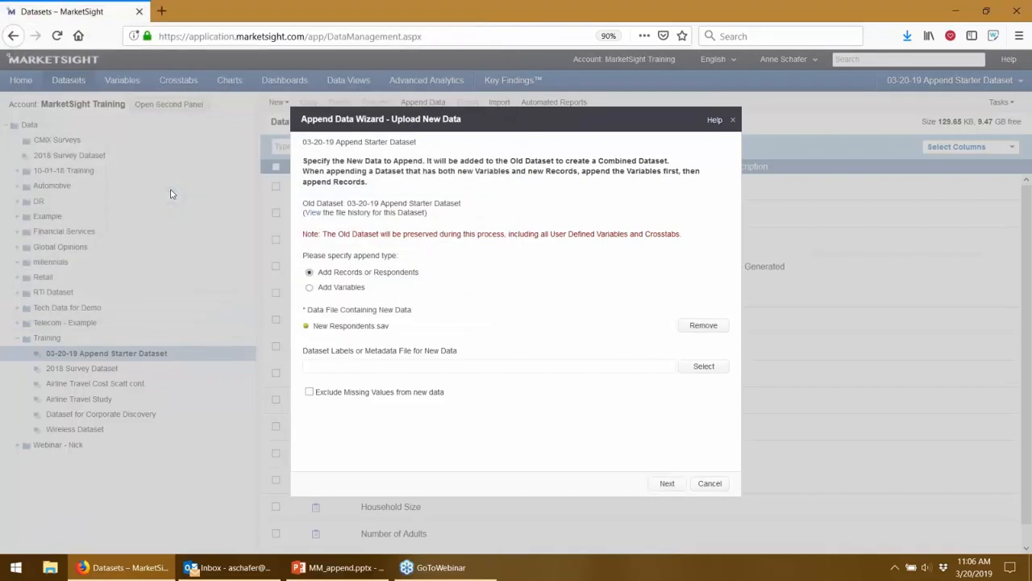
click(666, 483)
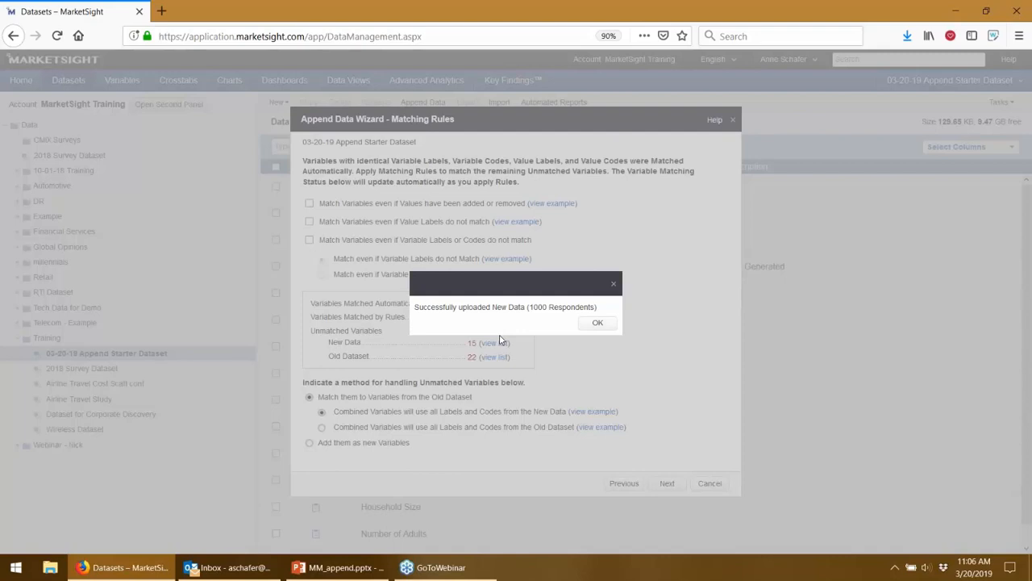
click(598, 324)
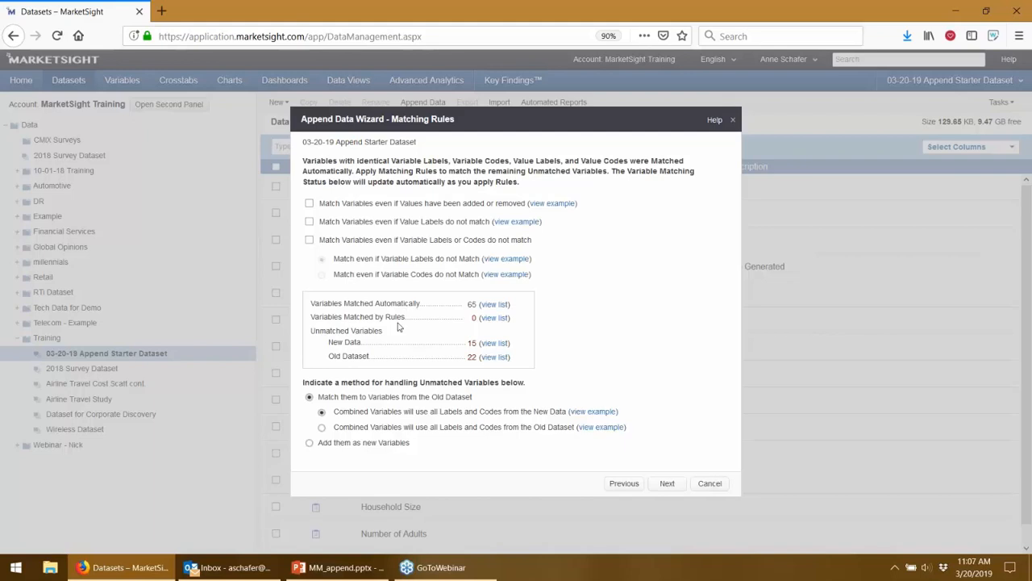
Apply matching rules that allow added or removed values, differing value labels, and variable labels that do not match.
drag(311, 303, 421, 303)
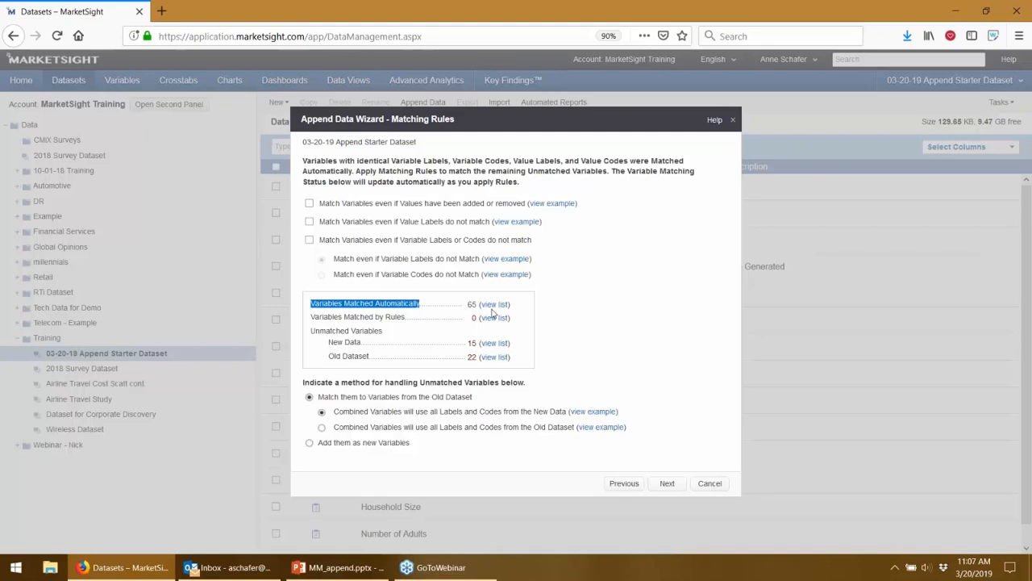
click(400, 315)
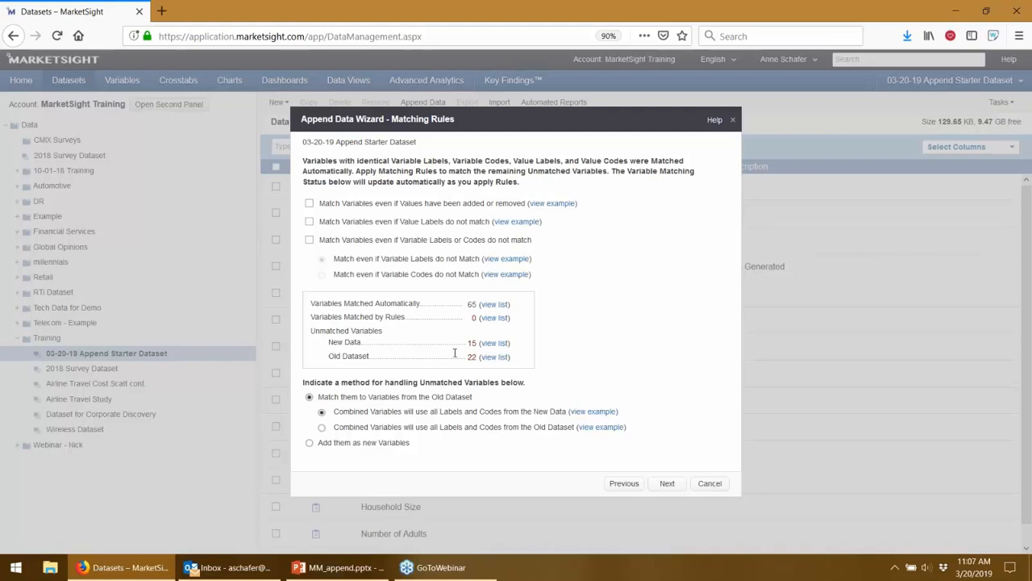
drag(329, 317, 399, 320)
click(400, 320)
click(310, 204)
click(309, 221)
click(309, 241)
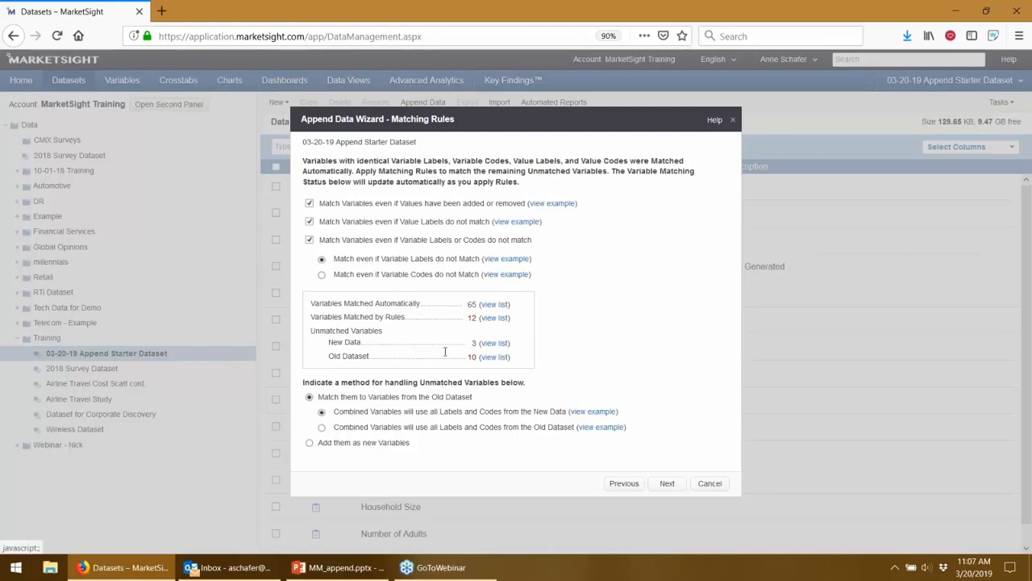
click(321, 274)
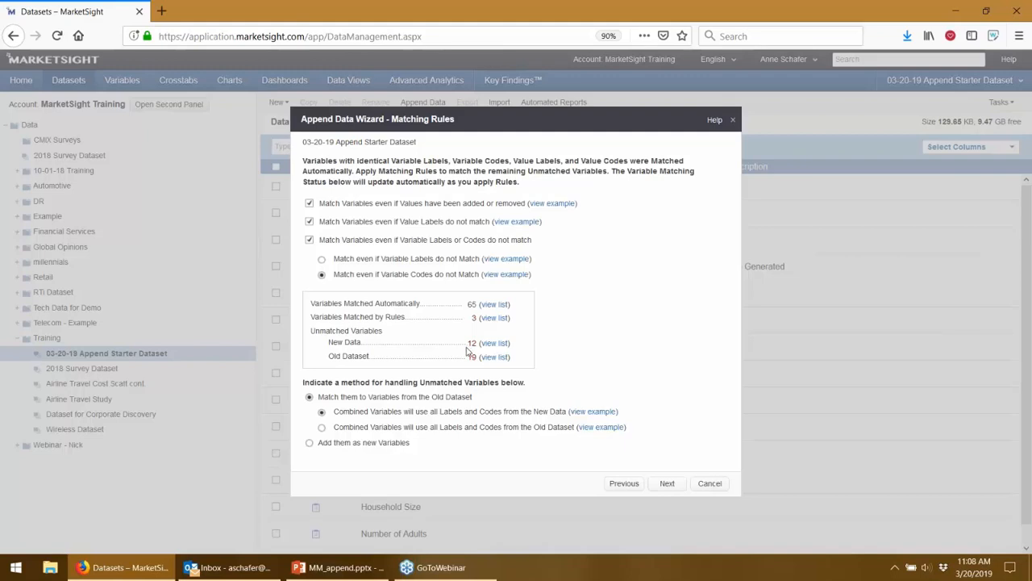
click(329, 261)
Keep matching unmatched variables to the old dataset with labels and codes from the new data, and continue to manual matching.
drag(301, 384, 532, 394)
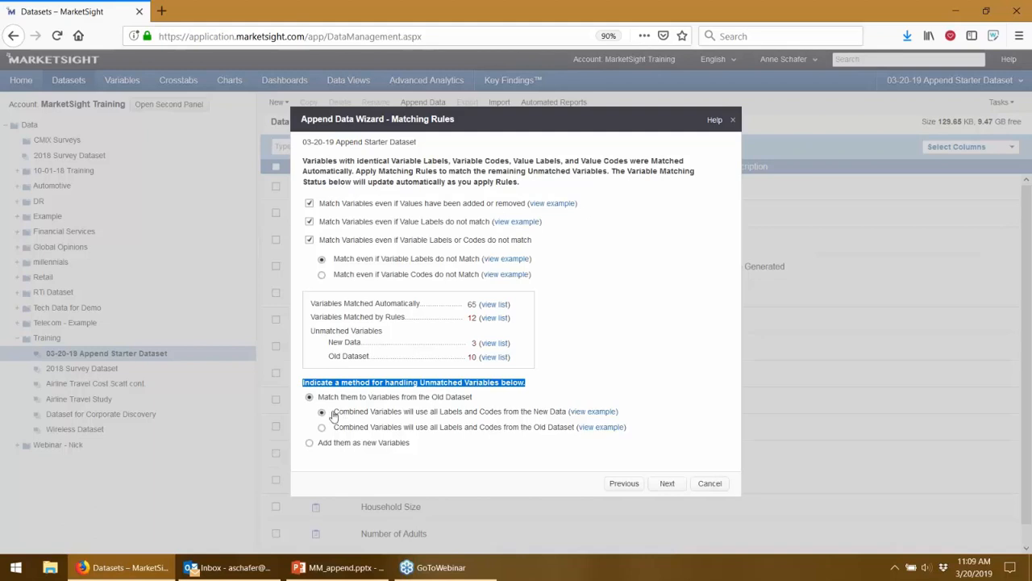
drag(333, 412, 569, 412)
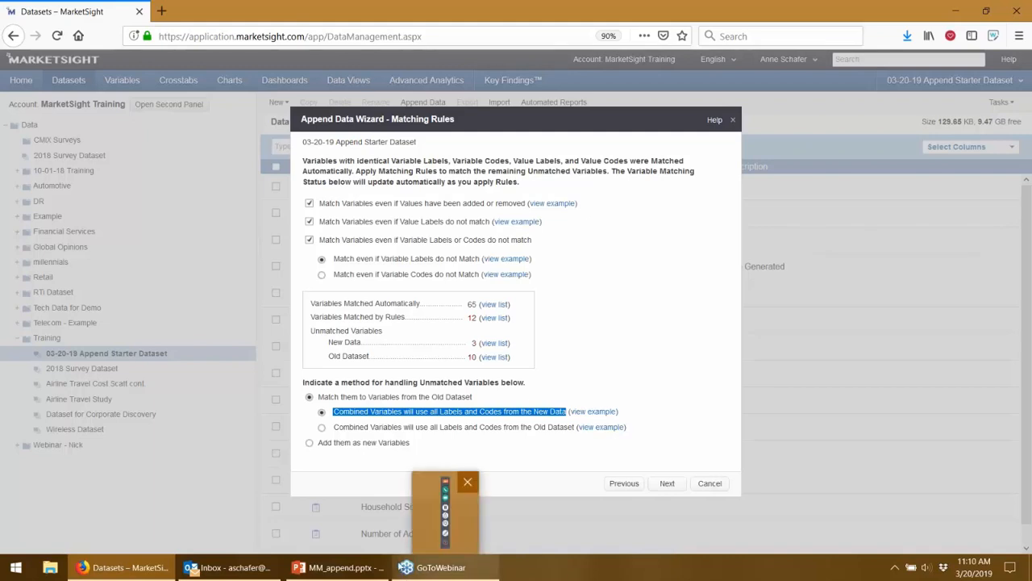
drag(333, 428, 575, 437)
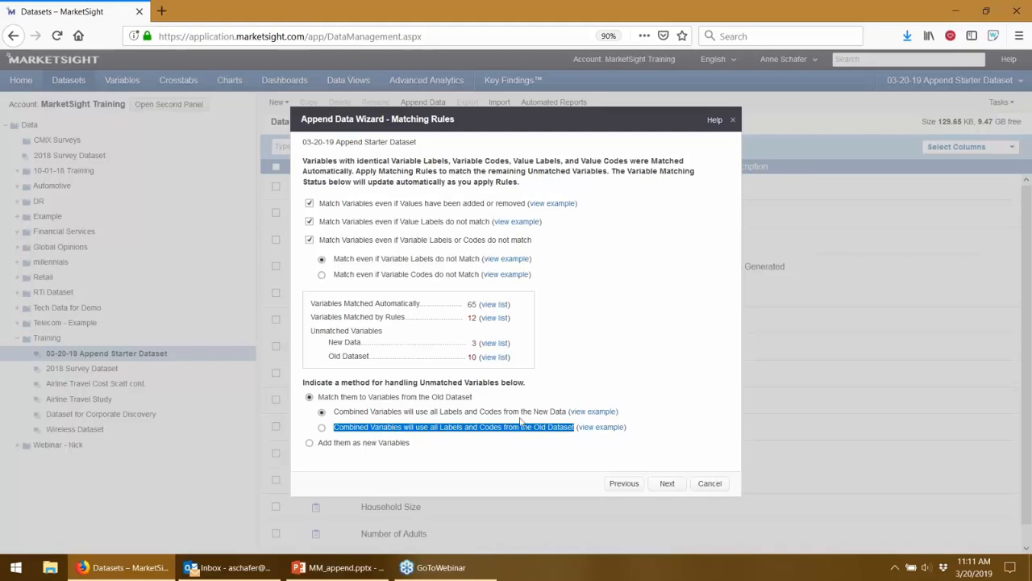
click(667, 483)
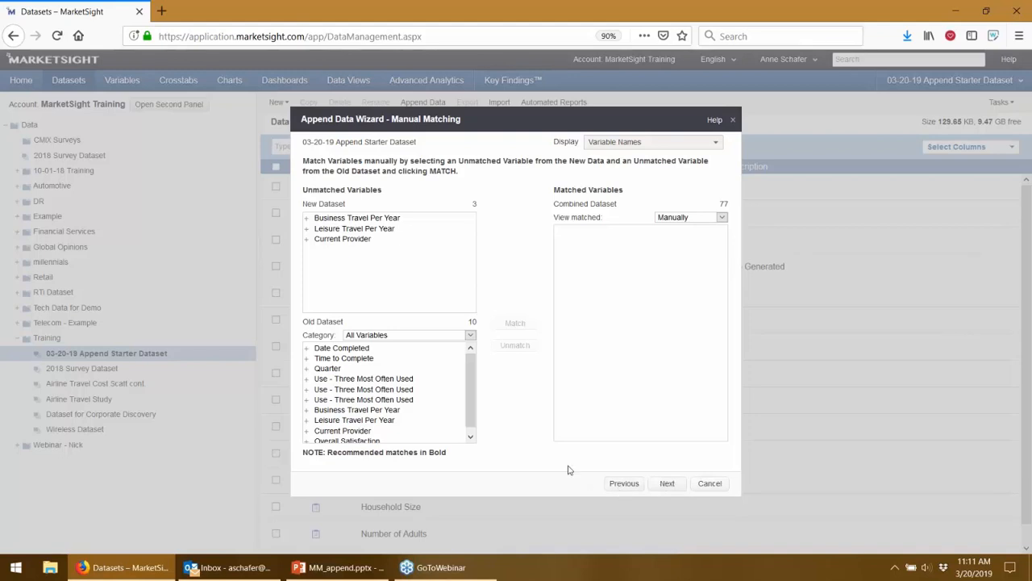
Manually match Business Travel Per Year, Leisure Travel Per Year and Current Provider with their same-named variables in the old dataset.
click(350, 219)
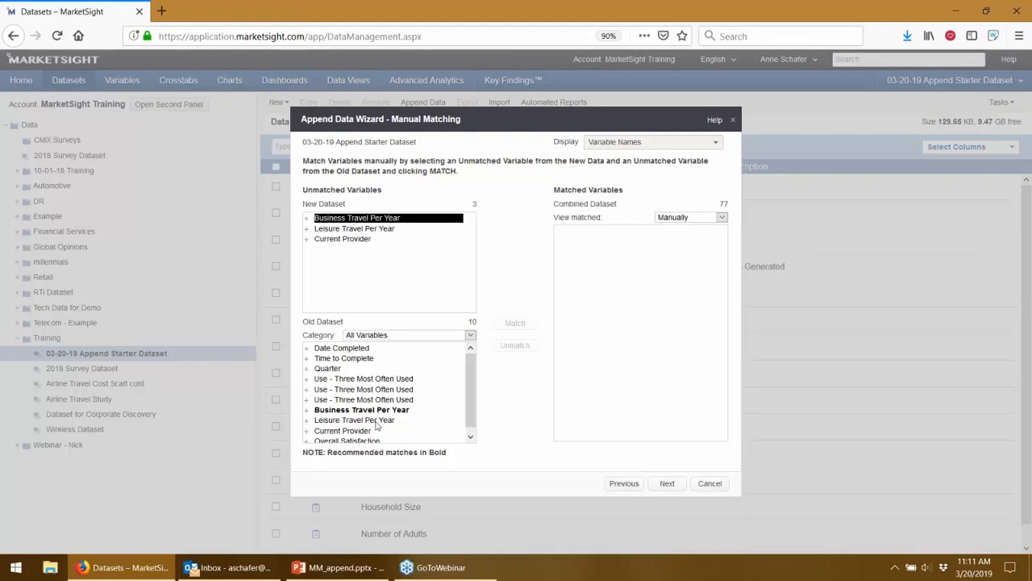
mouse_move(389, 415)
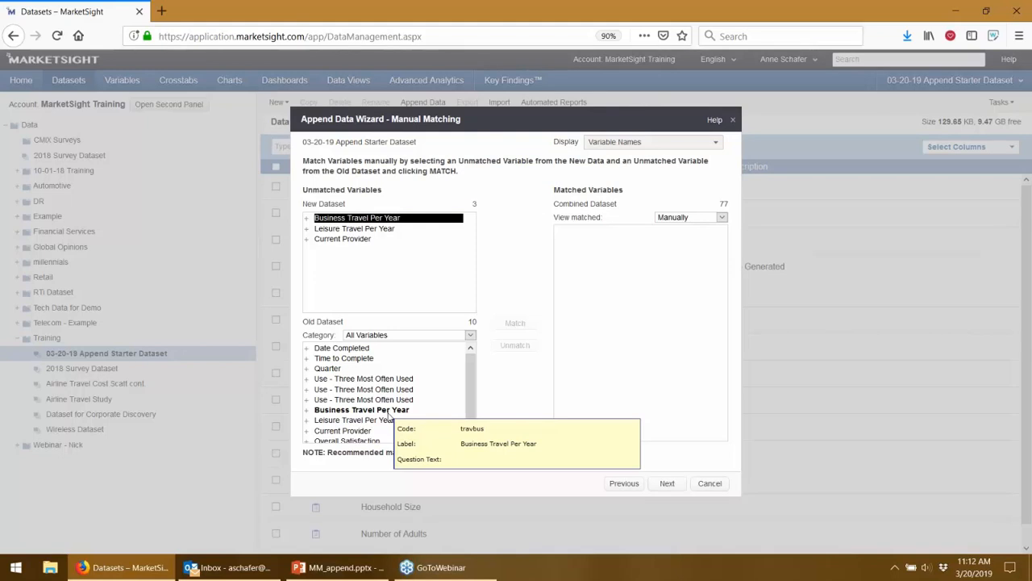
double_click(382, 218)
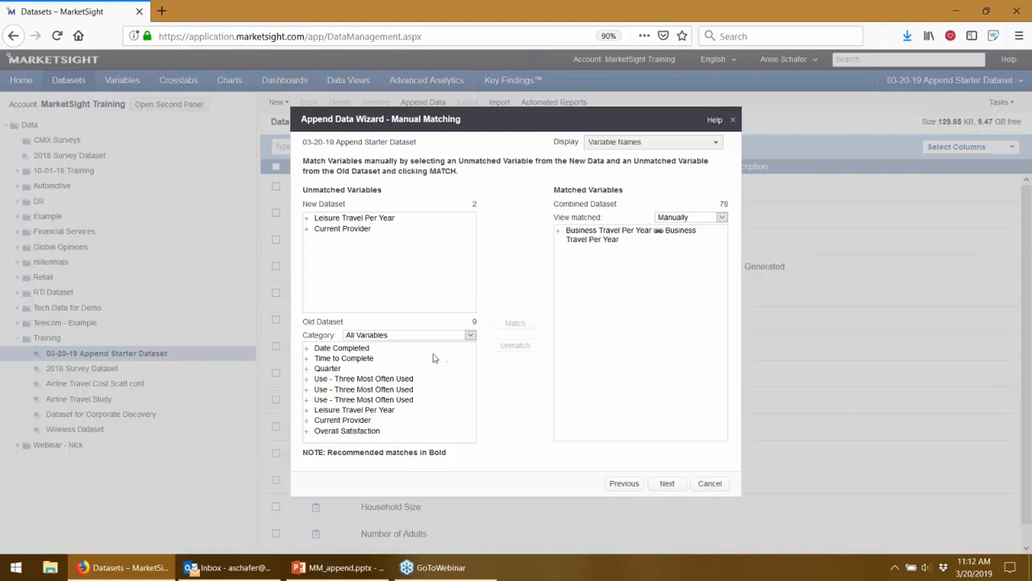
click(366, 223)
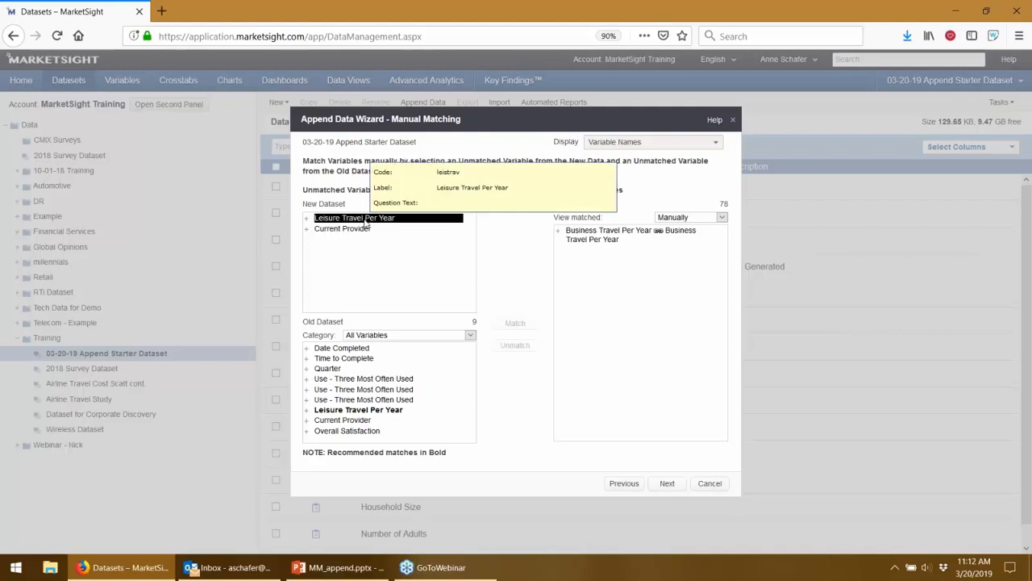
click(363, 411)
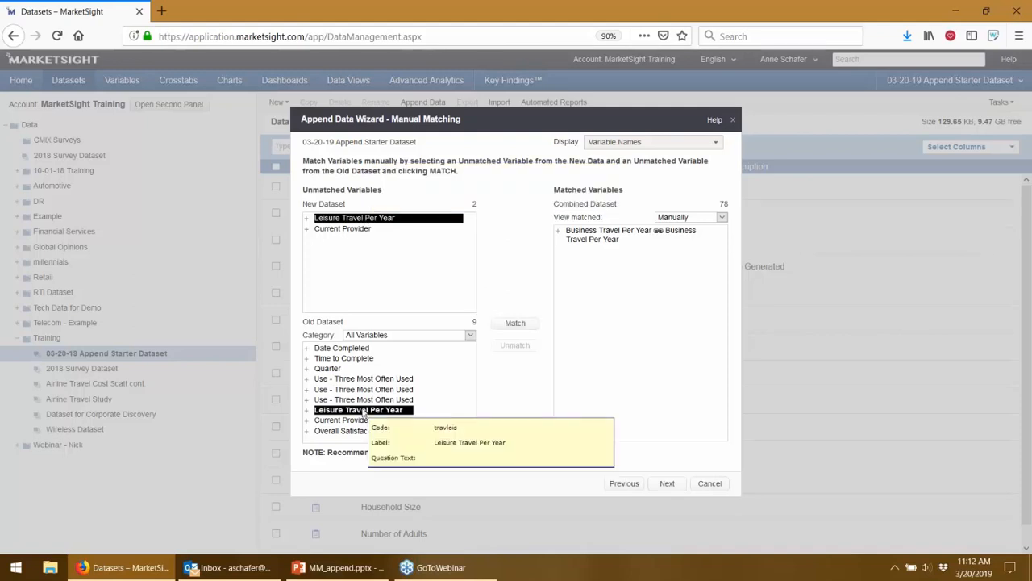
click(514, 324)
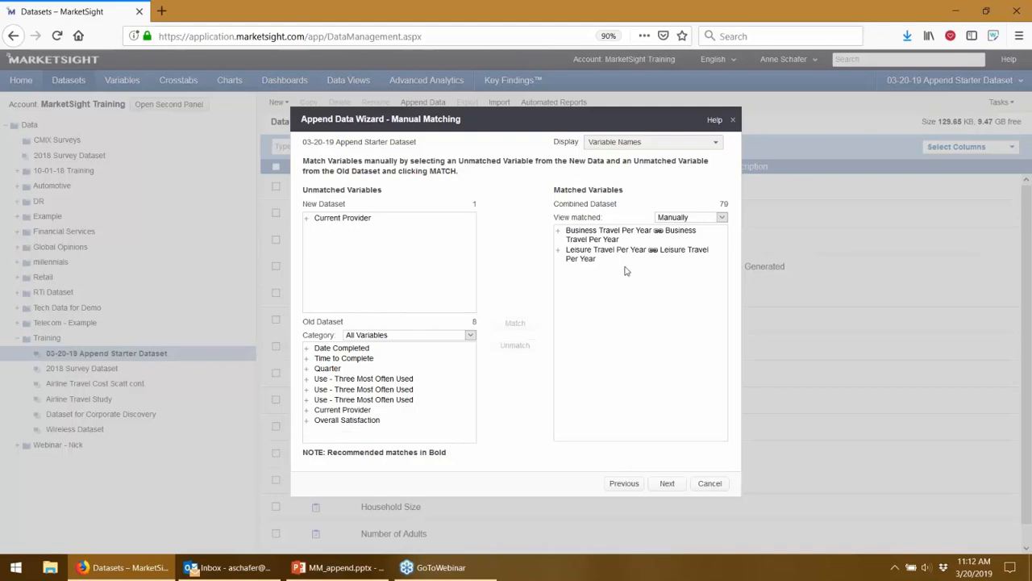
click(348, 219)
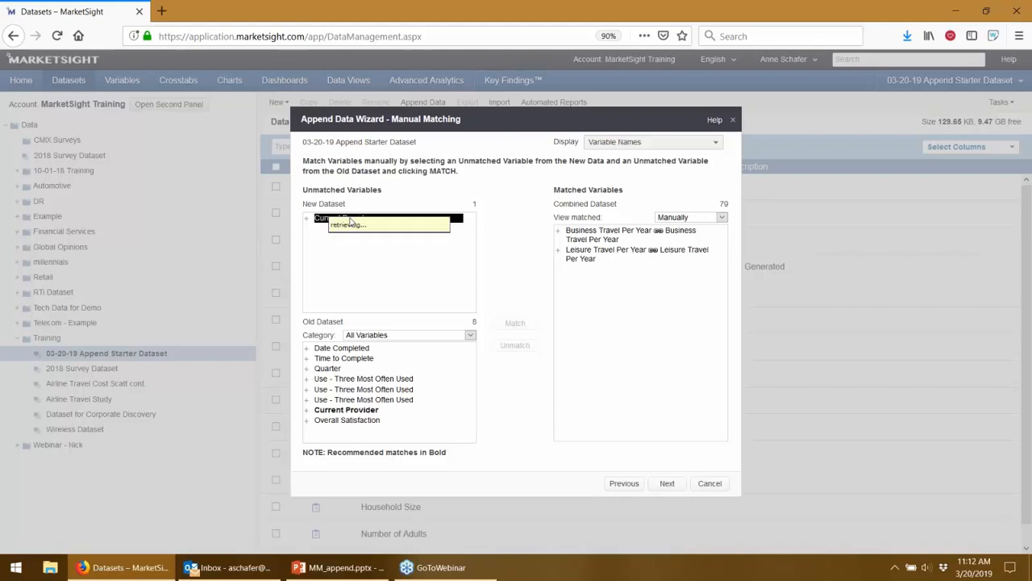
click(371, 410)
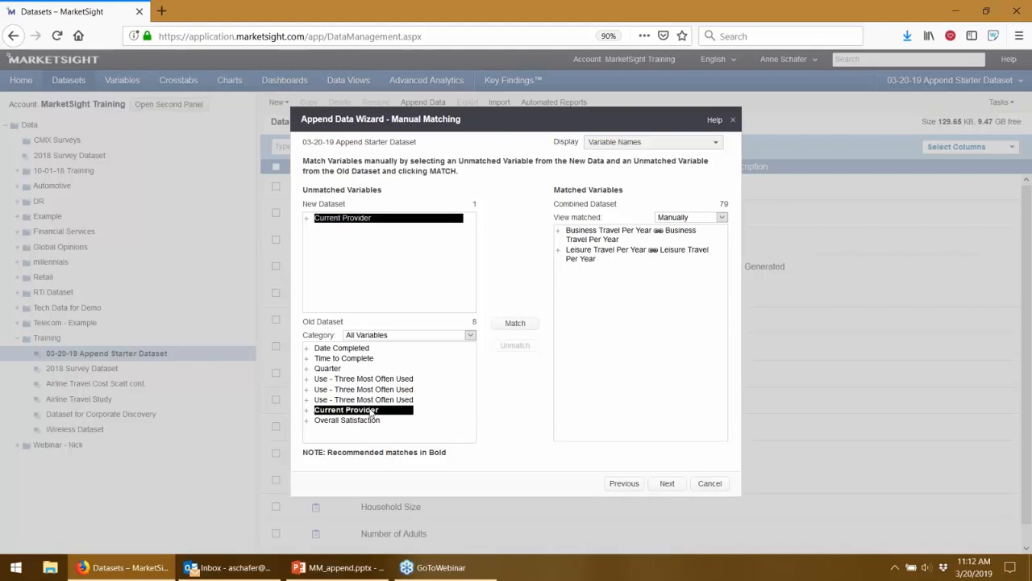
click(514, 324)
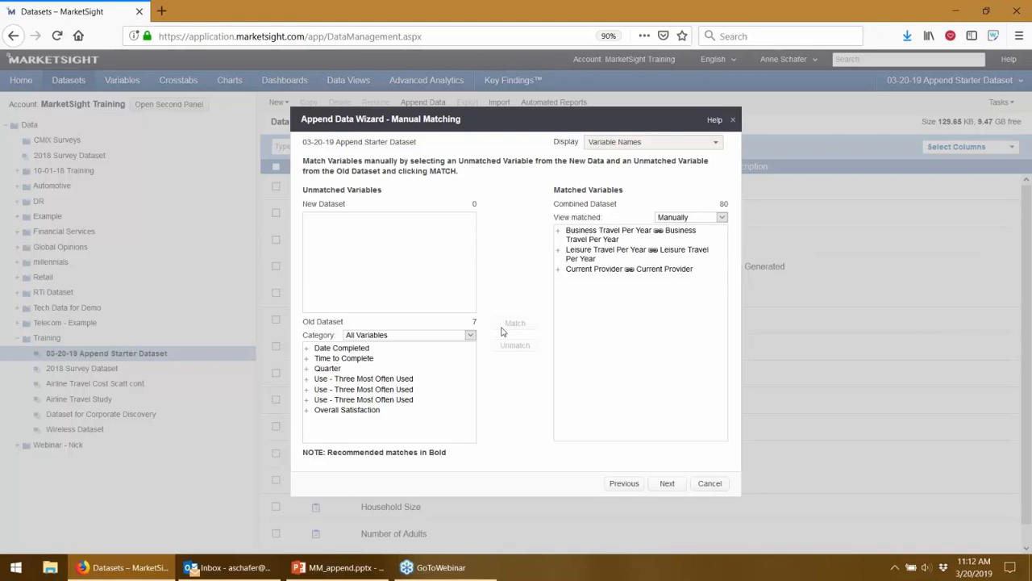
click(667, 485)
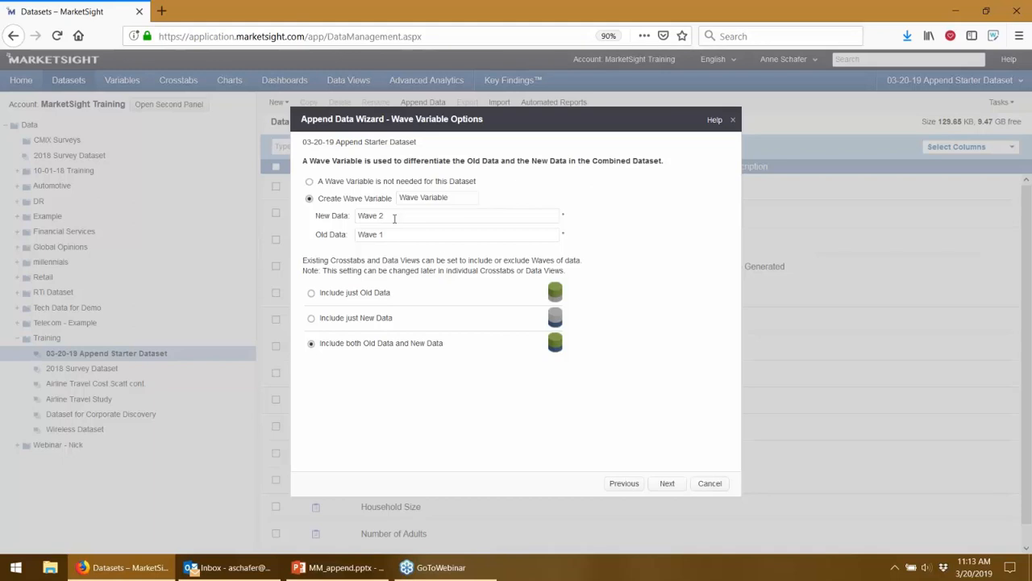
Label the wave variable's old data as February and its new data as March.
drag(392, 235, 156, 202)
text(February)
drag(397, 215, 349, 203)
text(March)
click(664, 484)
Name the combined dataset 03-20-19 New Respondents and finish the append.
click(364, 208)
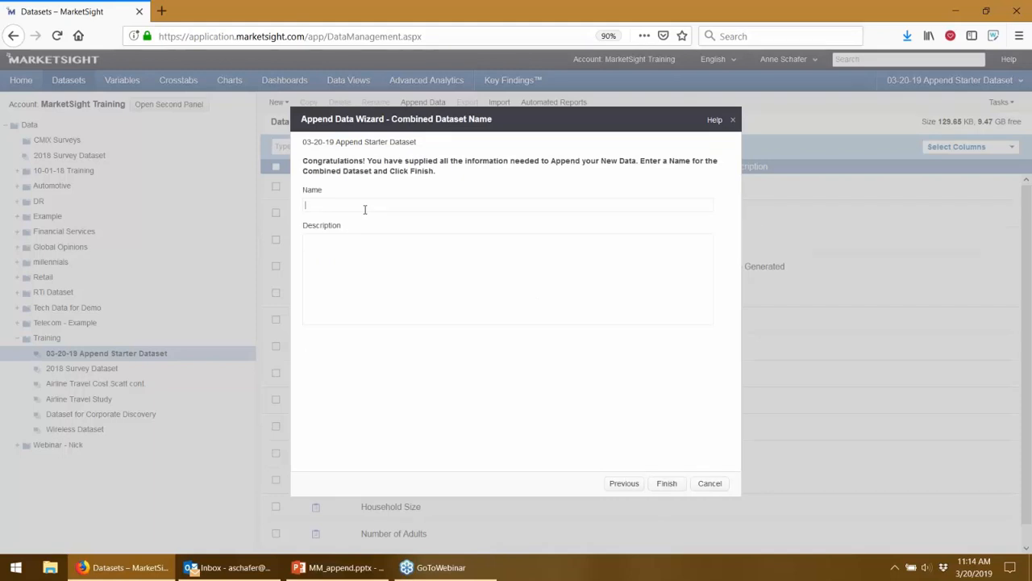
text(03-20-19 New Respondents)
click(666, 483)
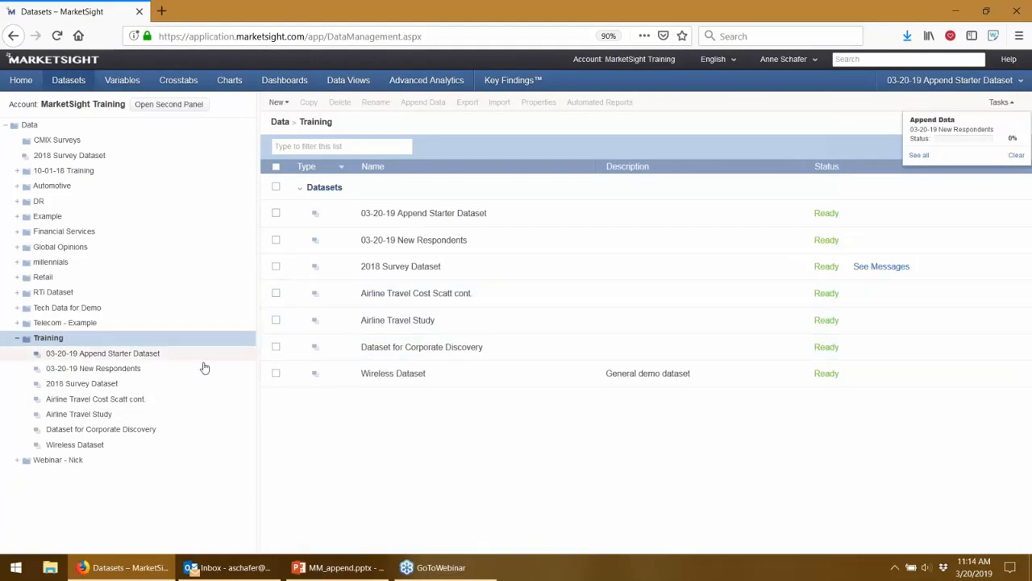
Examine the respondent count in the properties of 03-20-19 Append Starter Dataset.
right_click(106, 356)
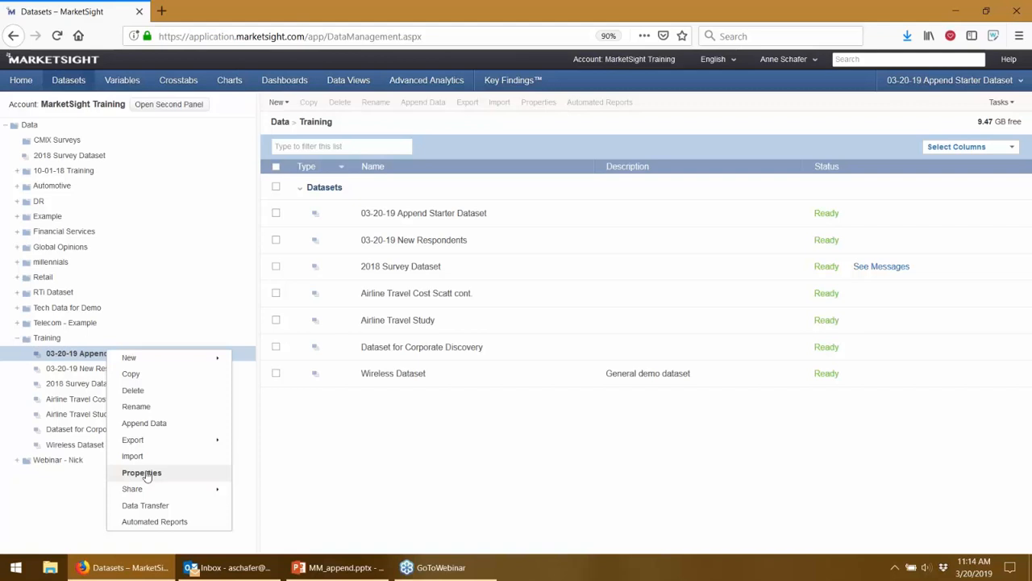
click(142, 473)
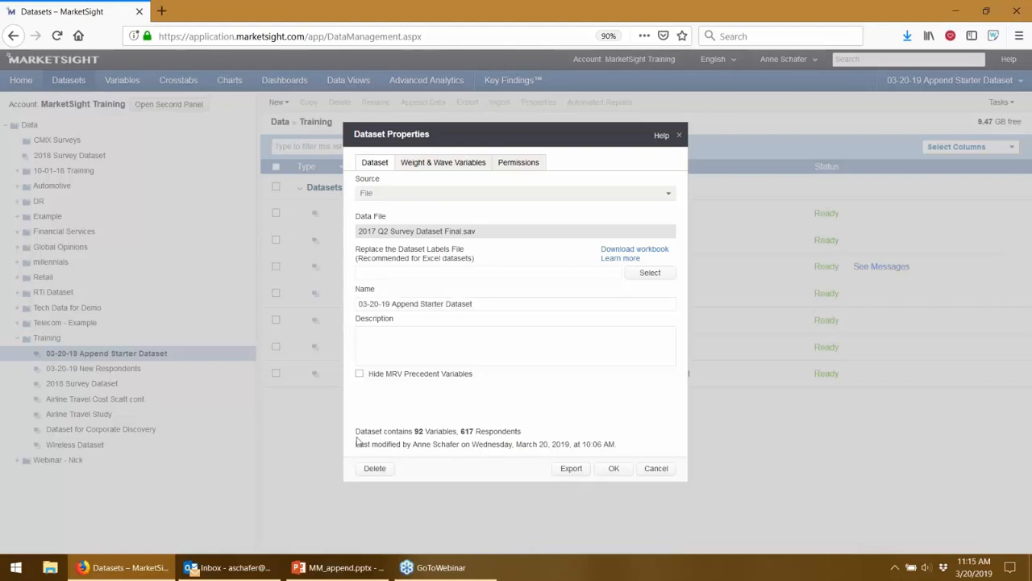
drag(521, 432, 461, 442)
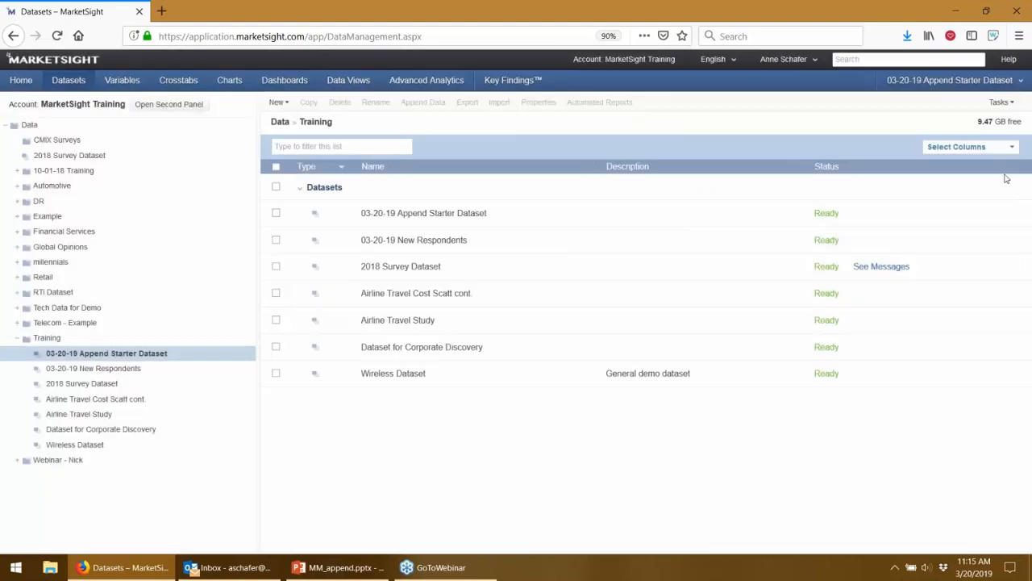
Check the append task's status and the respondent count in the properties of the 03-20-19 New Respondents dataset.
click(1000, 102)
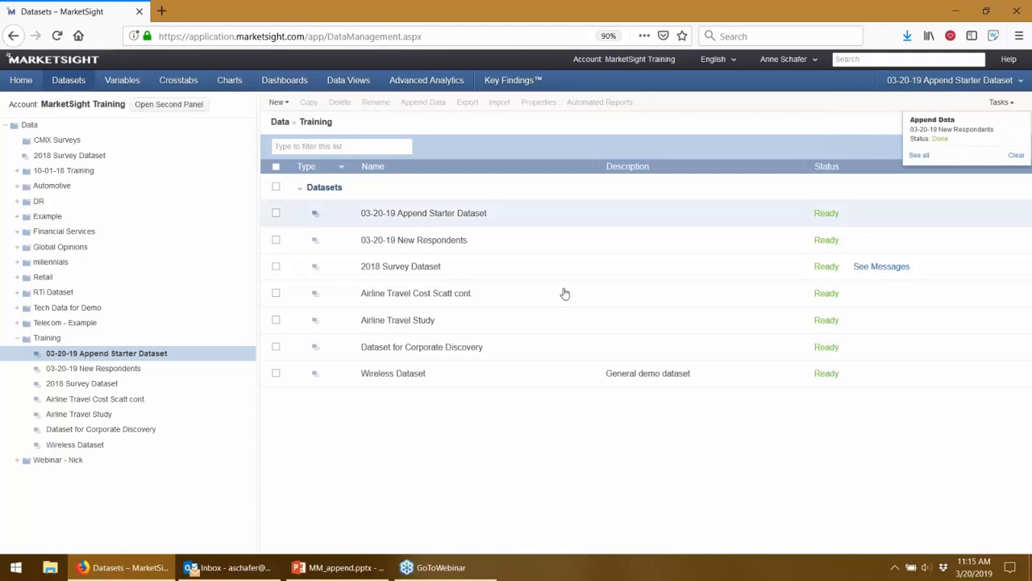
right_click(85, 370)
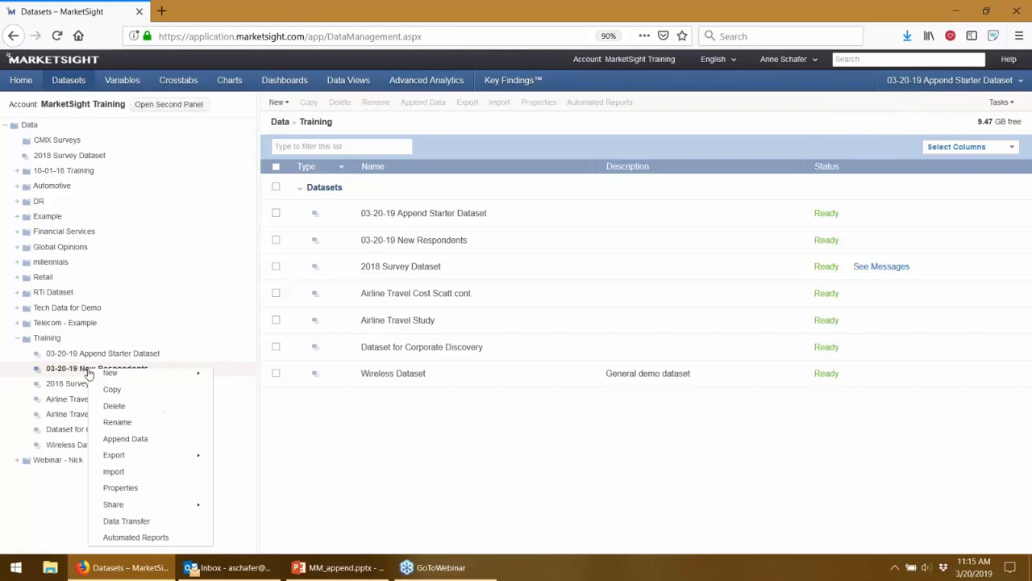
click(123, 492)
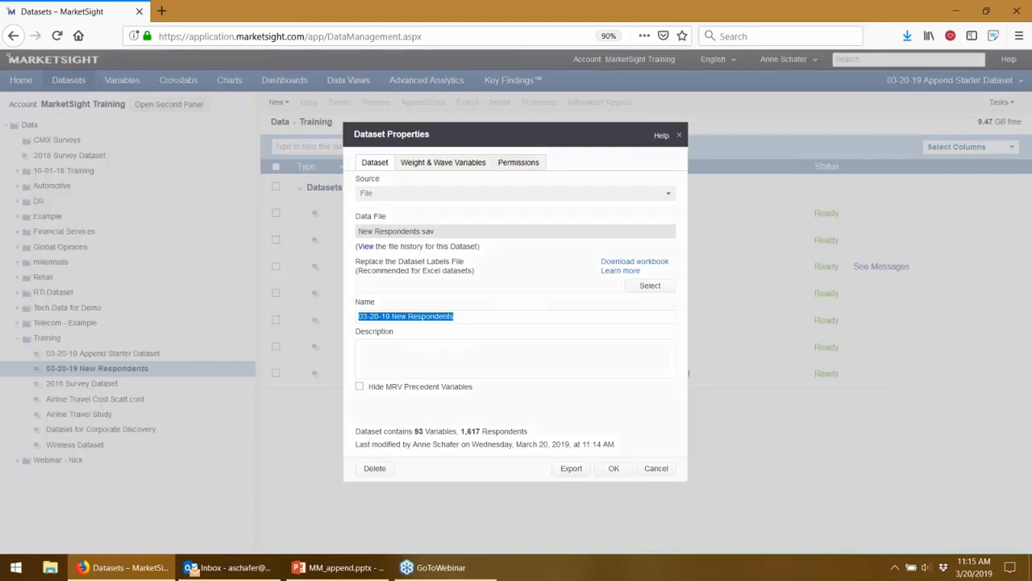
drag(530, 433, 461, 434)
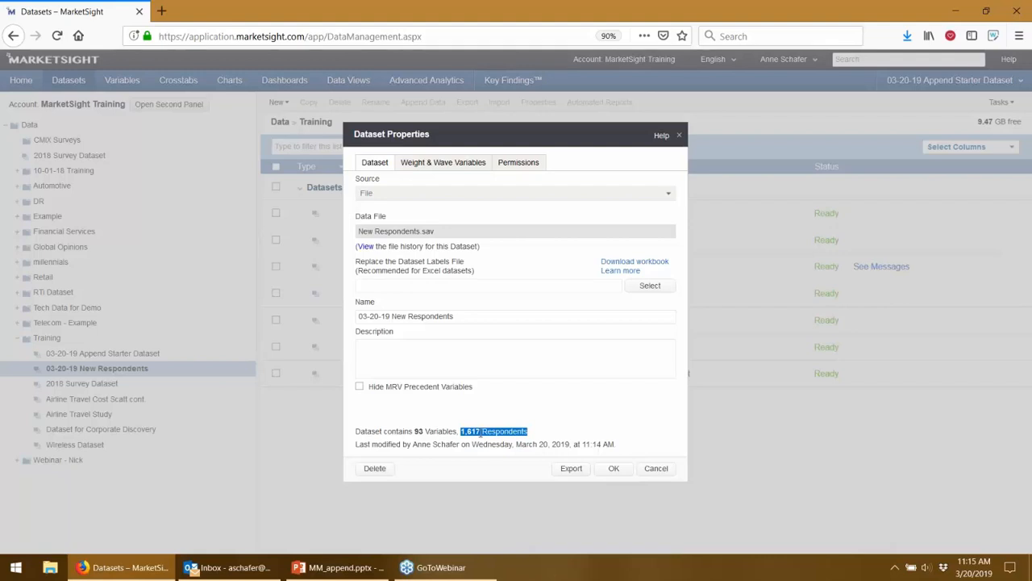
click(656, 469)
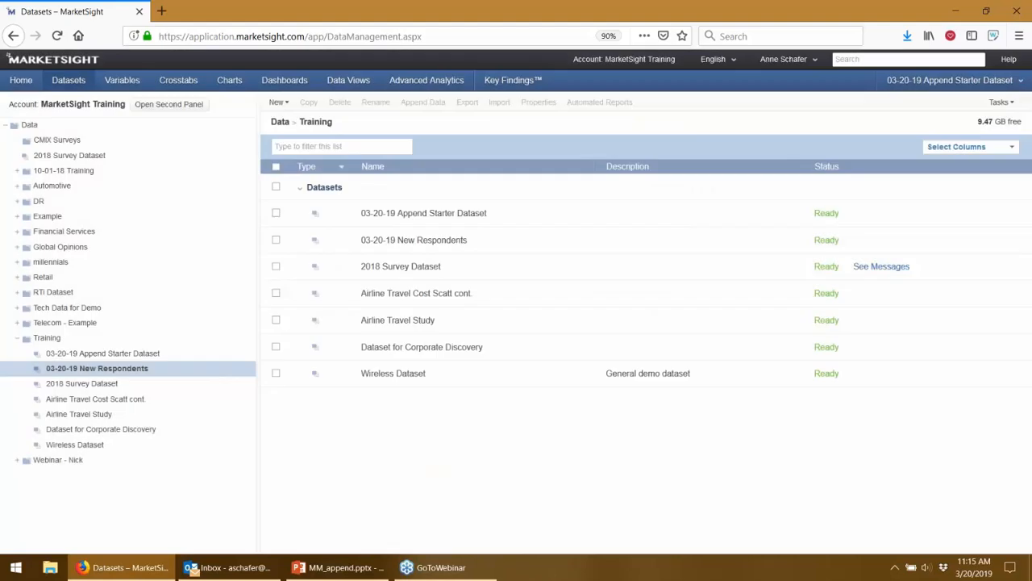
Open the 03-20-19 New Respondents dataset to view its charts, crosstabs and variables.
click(130, 370)
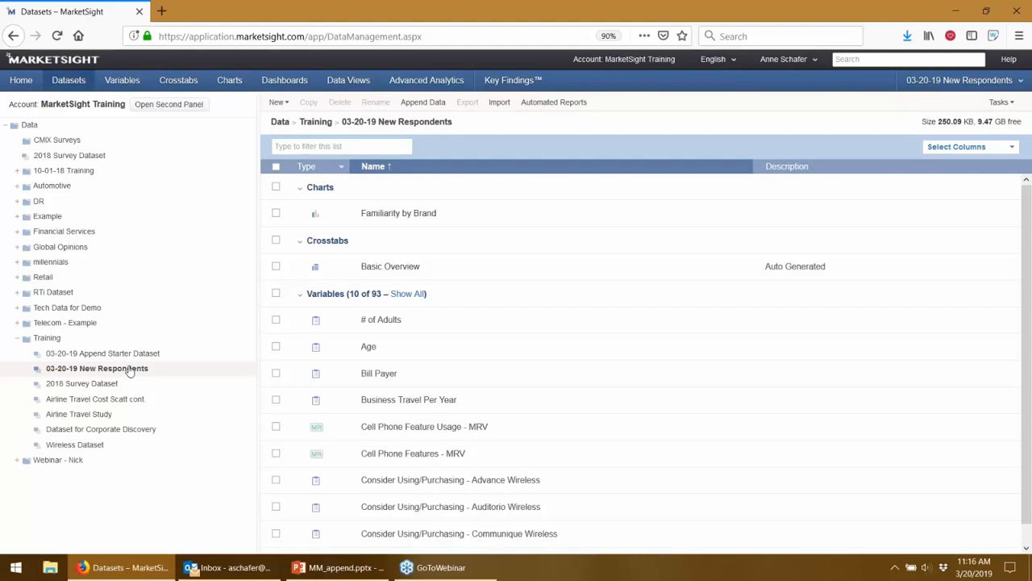
click(130, 370)
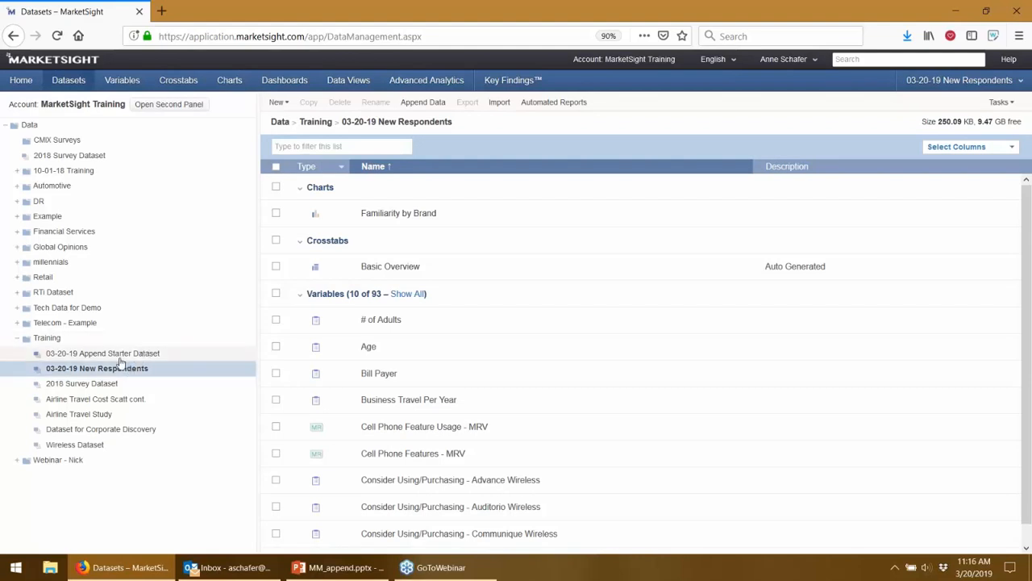
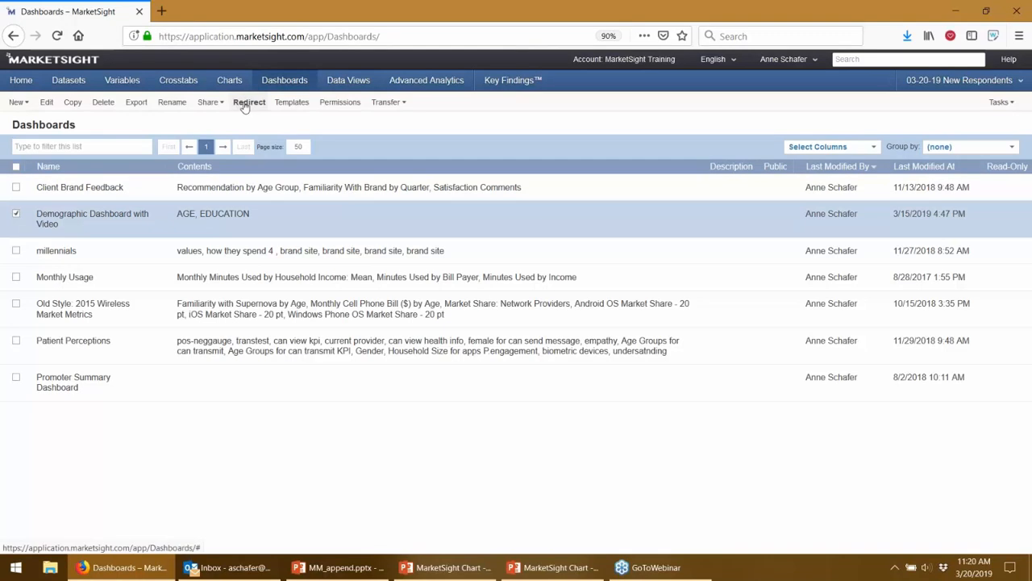
Examine the dataset redirect options for Demographic Dashboard with Video, including old and new source datasets, without redirecting anything.
click(245, 103)
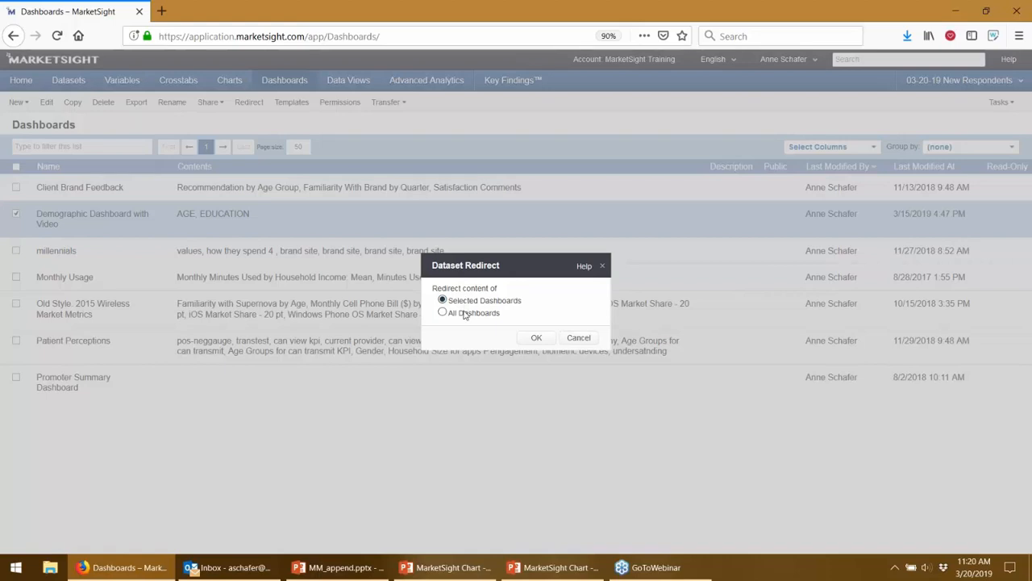
click(532, 338)
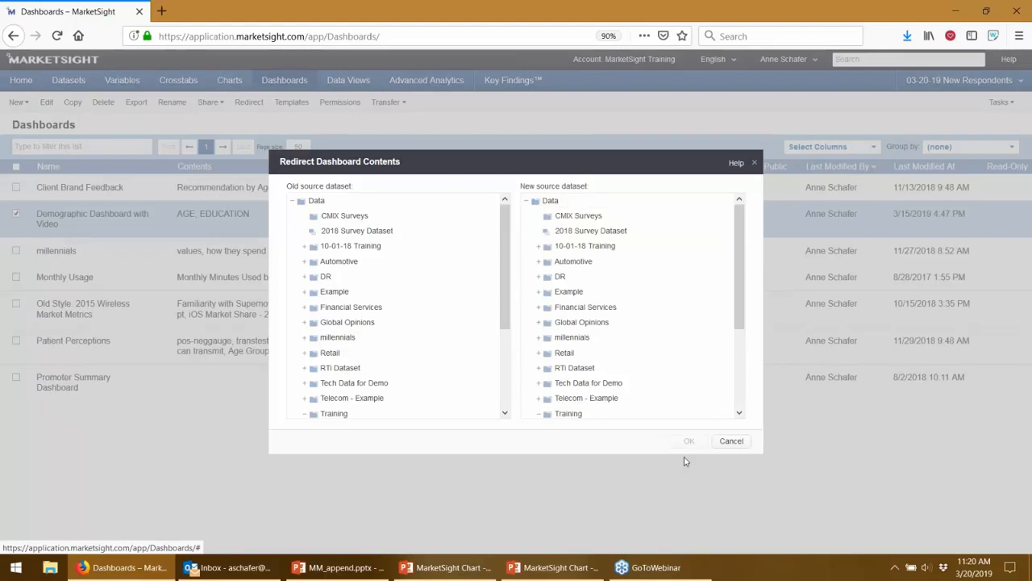
click(740, 441)
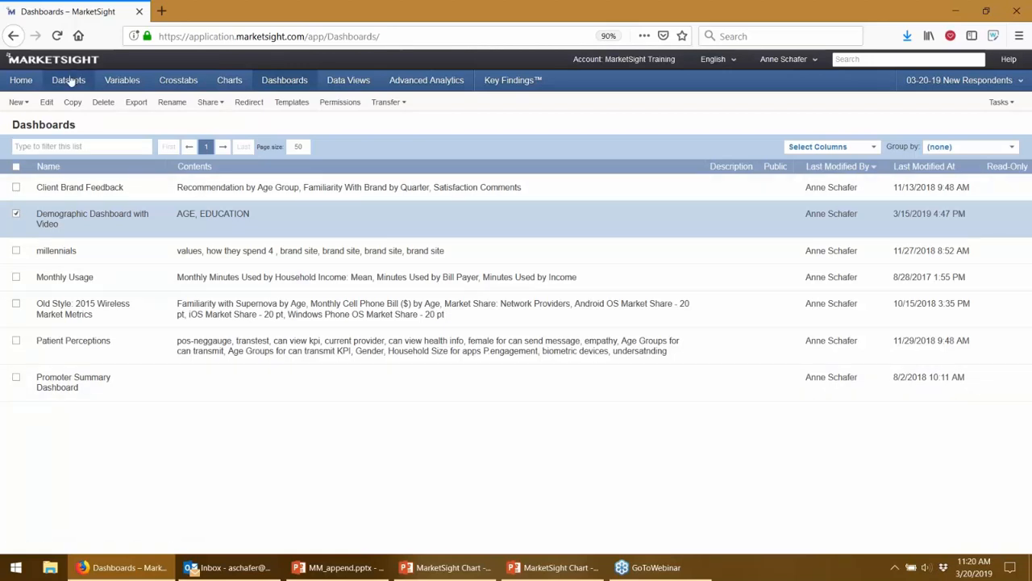
Begin appending data to 03-20-19 Append Starter Dataset with the append type set to Add Variables.
click(70, 84)
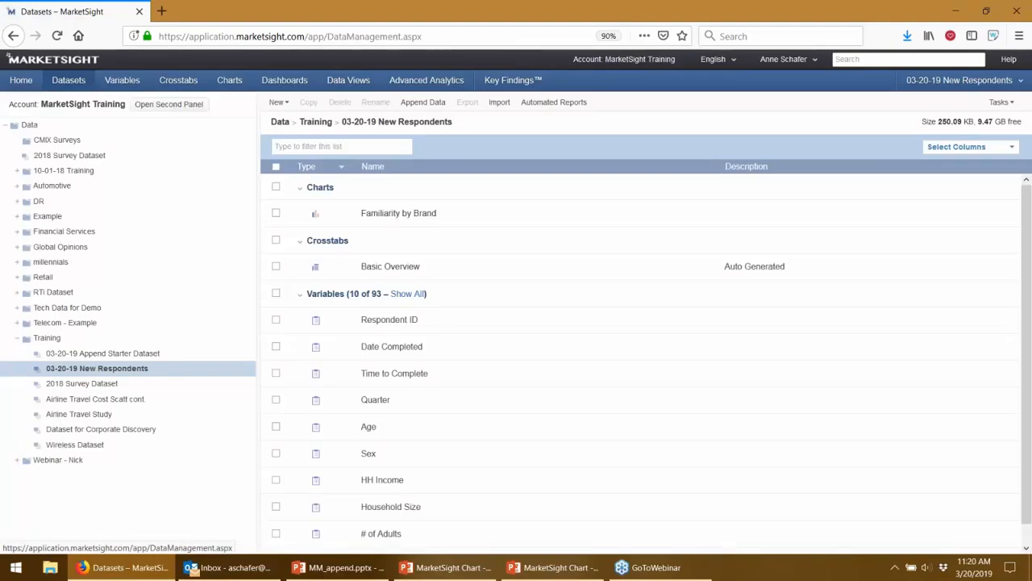
right_click(121, 352)
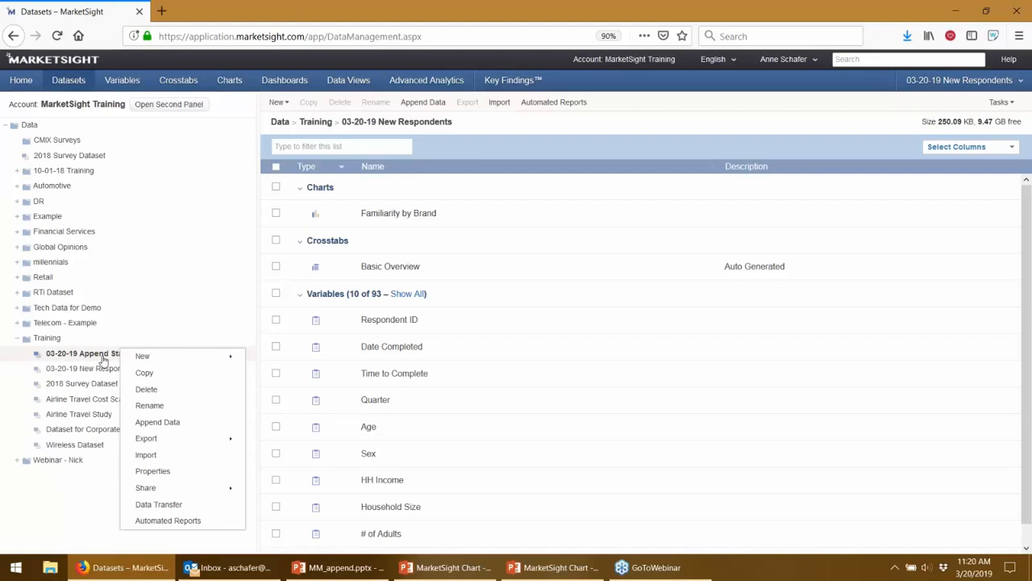
click(155, 425)
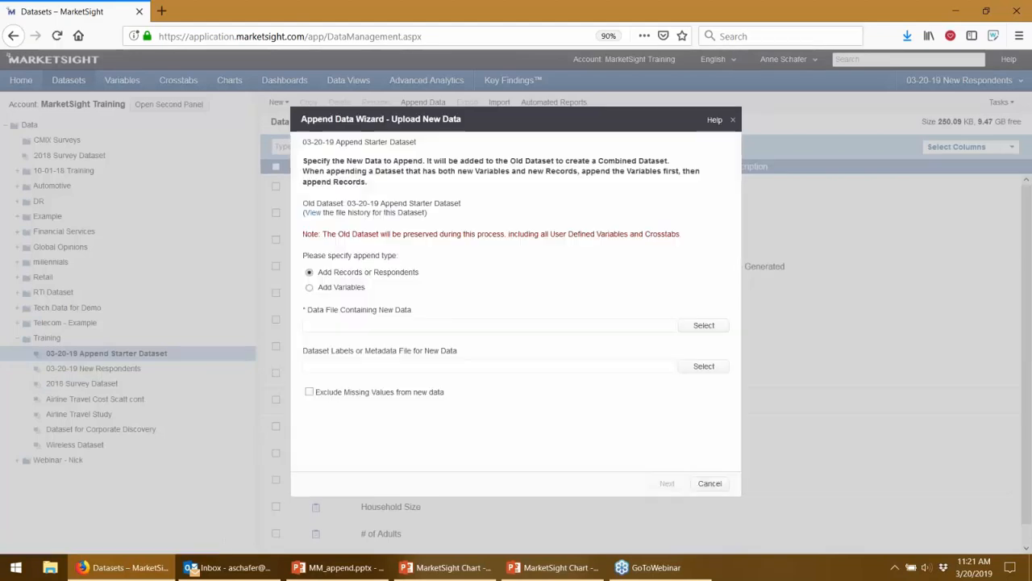
click(319, 292)
Upload New Variables.sav as the data file containing the new data and continue to the variable selection.
click(704, 325)
double_click(248, 141)
scroll(258, 207, down, 2)
click(172, 206)
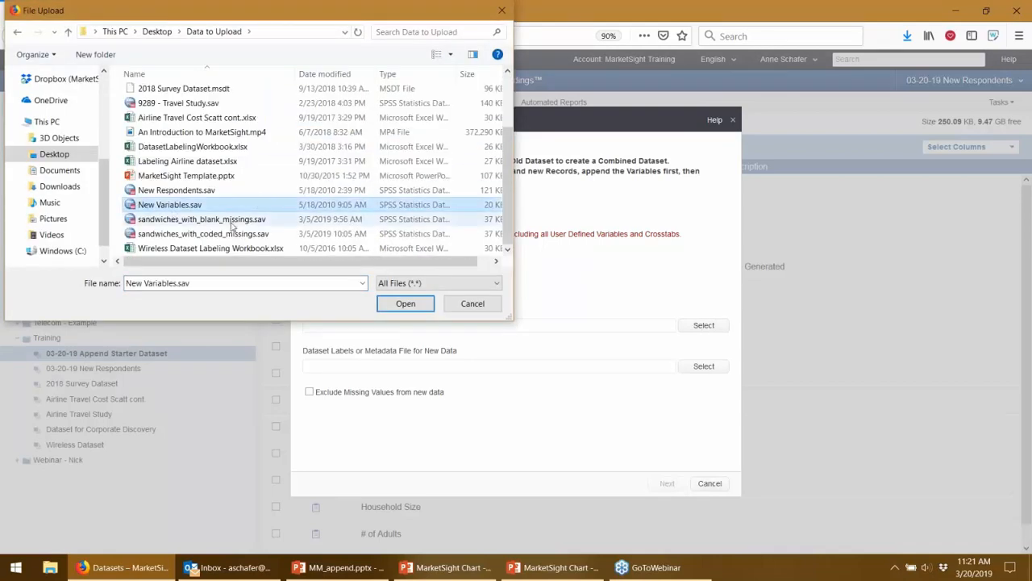
double_click(172, 206)
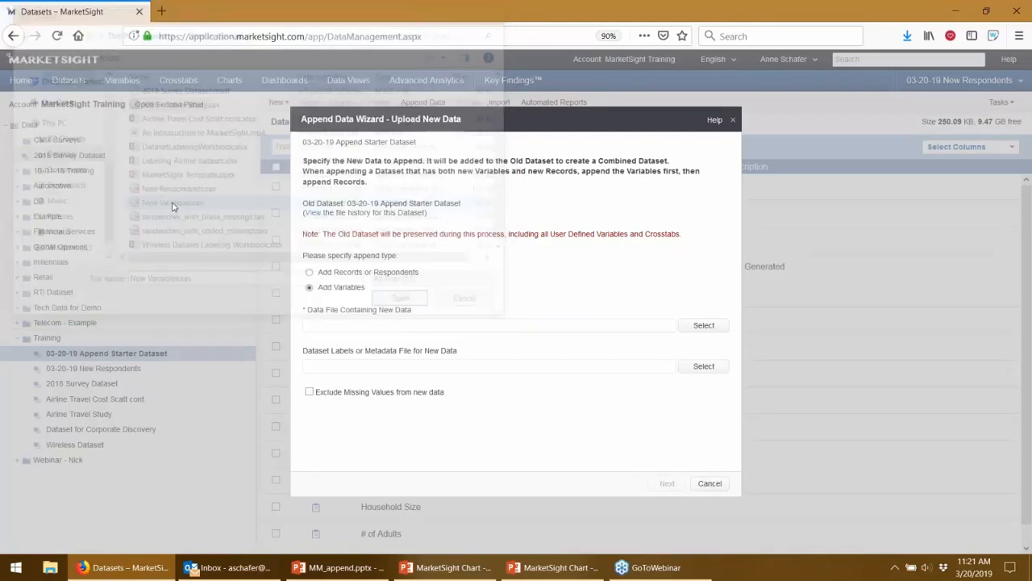
click(663, 487)
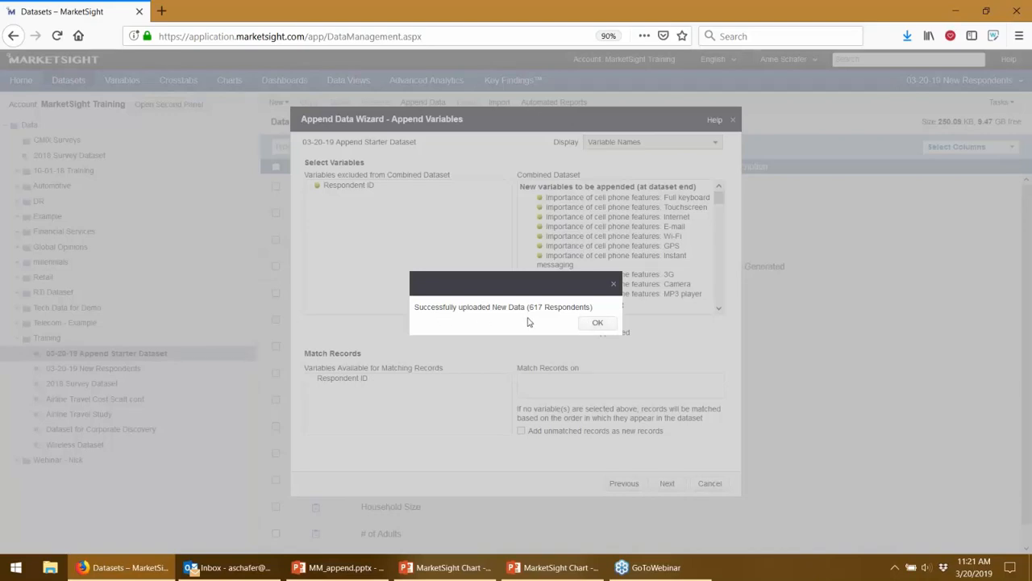
click(588, 329)
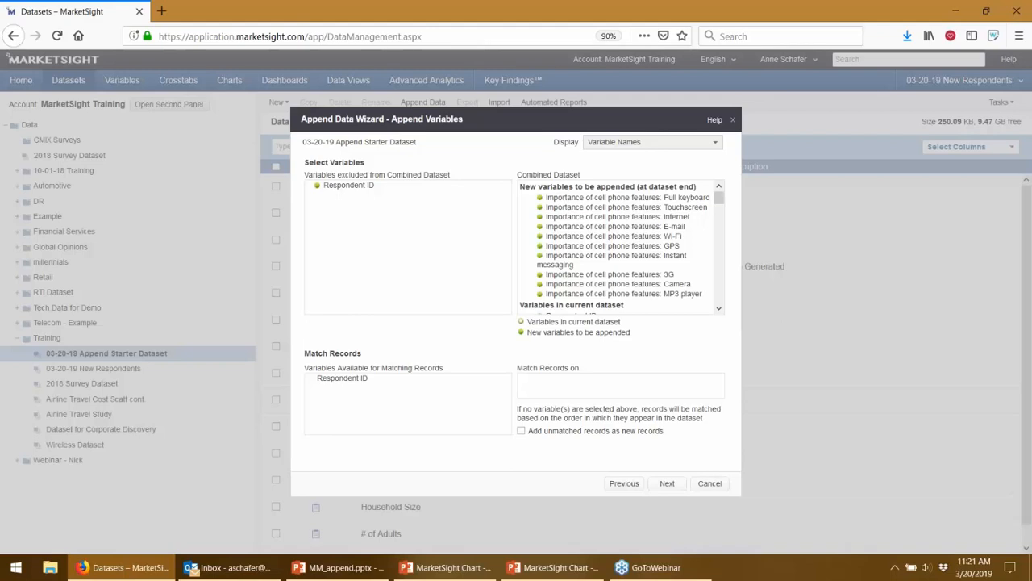
Review the variables excluded from and included in the combined dataset, including Respondent ID in the current dataset.
drag(309, 168, 406, 164)
click(408, 197)
click(719, 308)
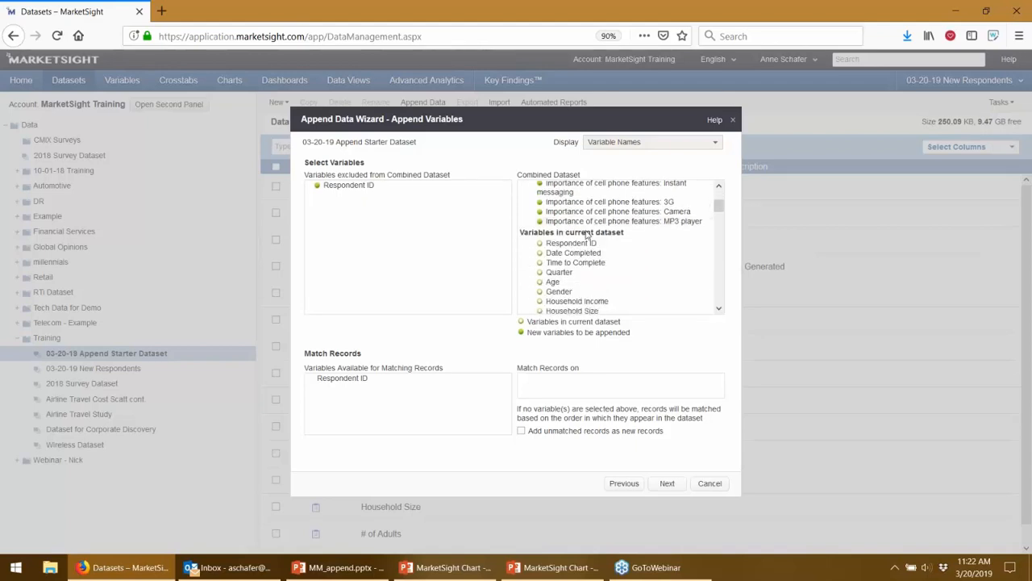
click(574, 243)
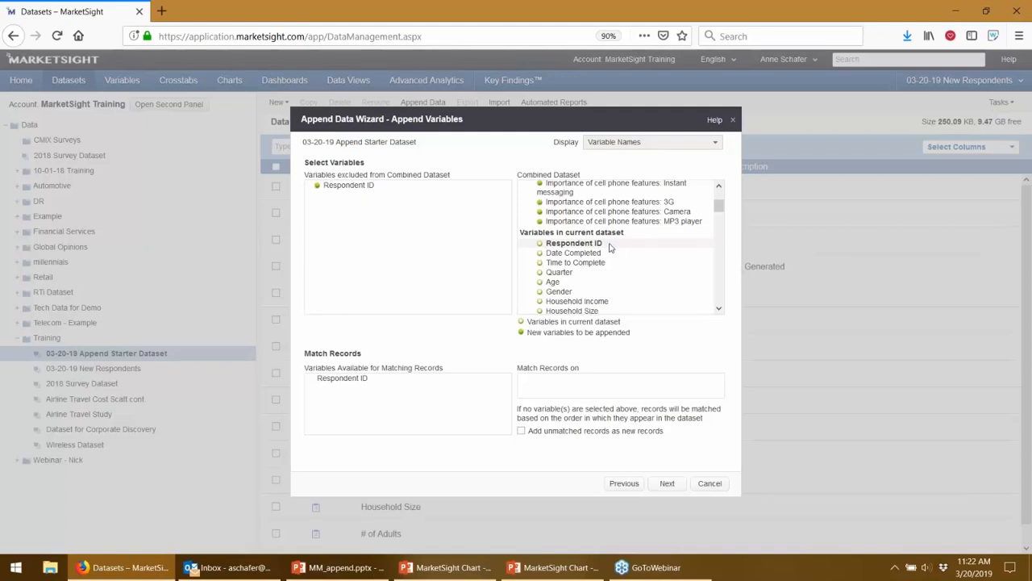
click(610, 246)
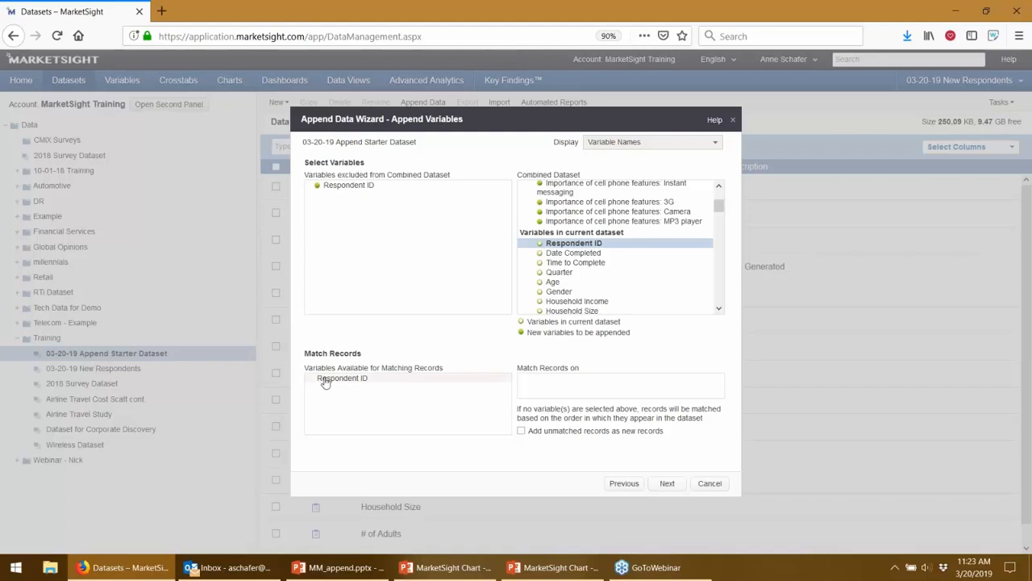
Match the records on Respondent ID, without adding unmatched records as new ones, and continue.
drag(325, 379, 476, 380)
drag(550, 388, 552, 388)
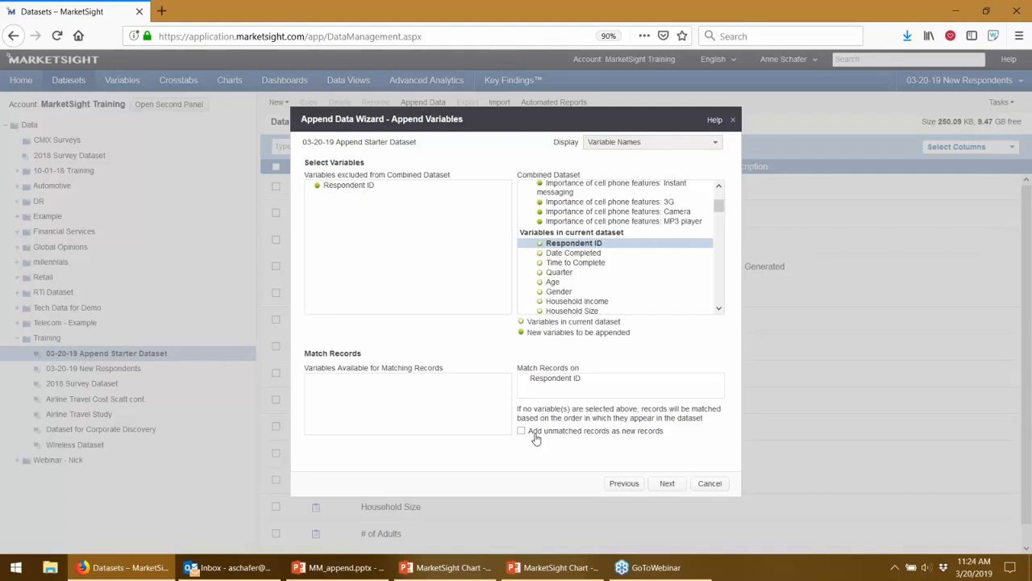
click(667, 483)
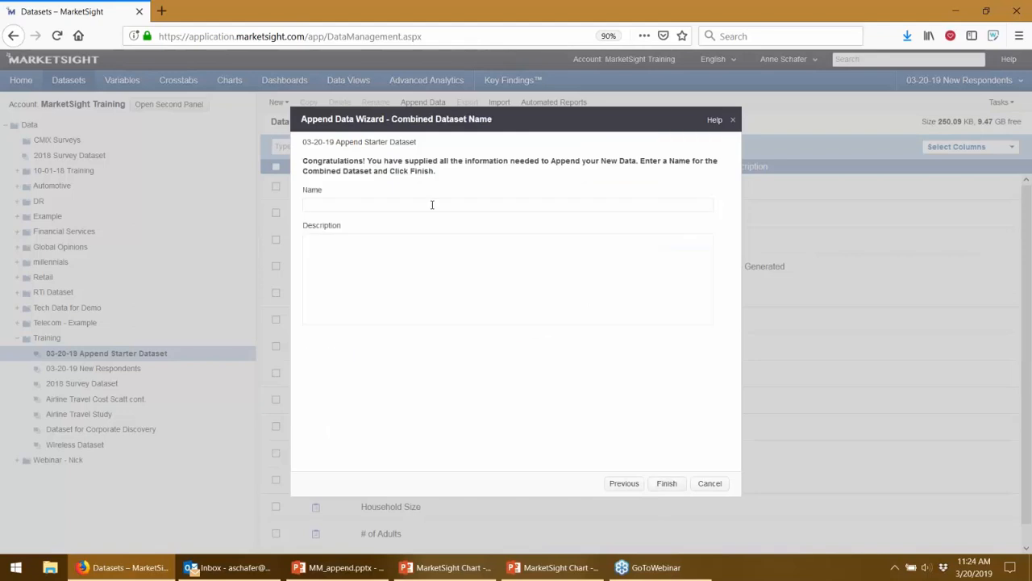
Name the combined dataset 03-20-19 New Variables and finish the append.
click(431, 205)
text(03-20-19 New Variables)
click(665, 485)
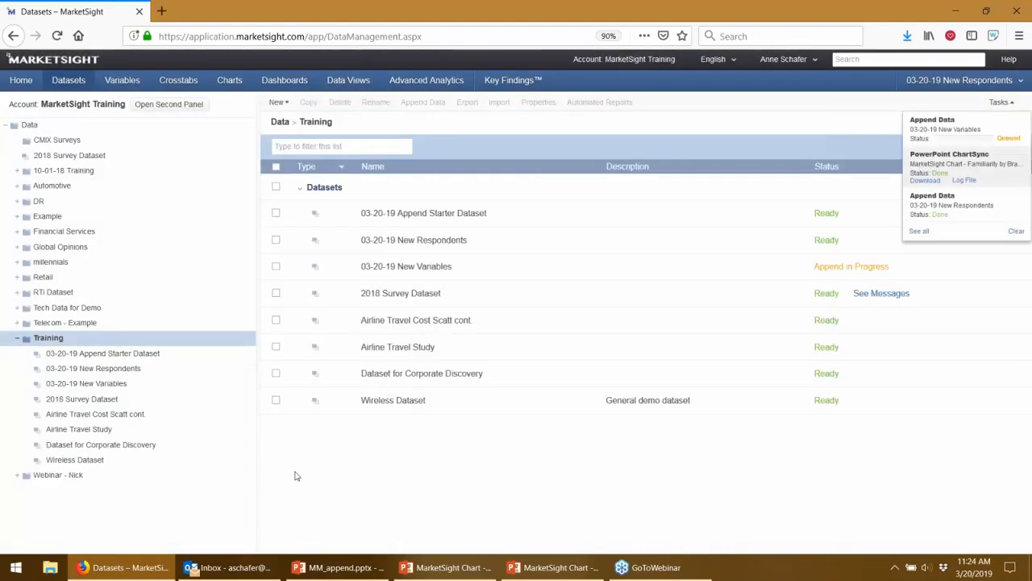
Examine the variable count in the properties of 03-20-19 Append Starter Dataset.
right_click(111, 355)
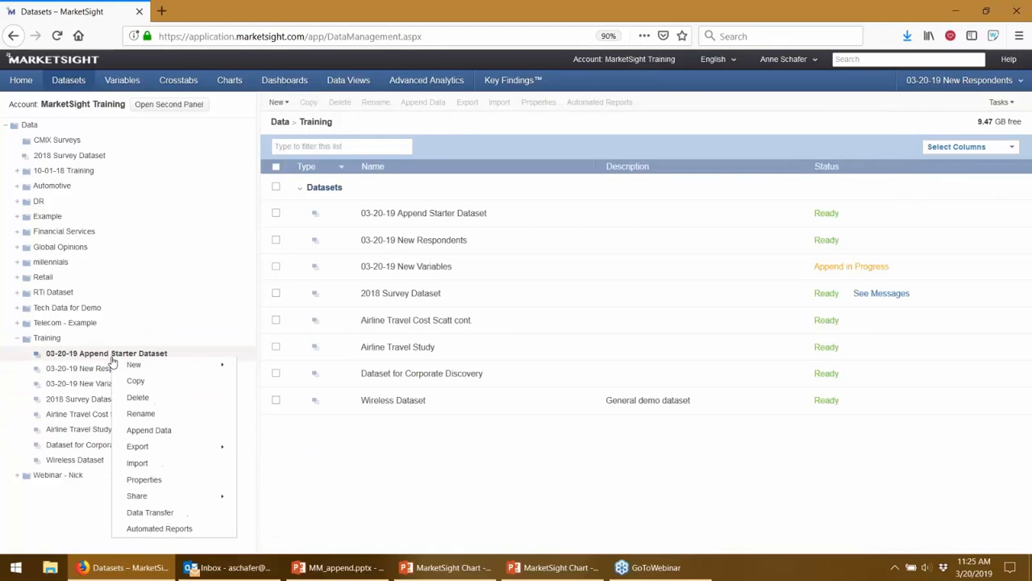
click(149, 481)
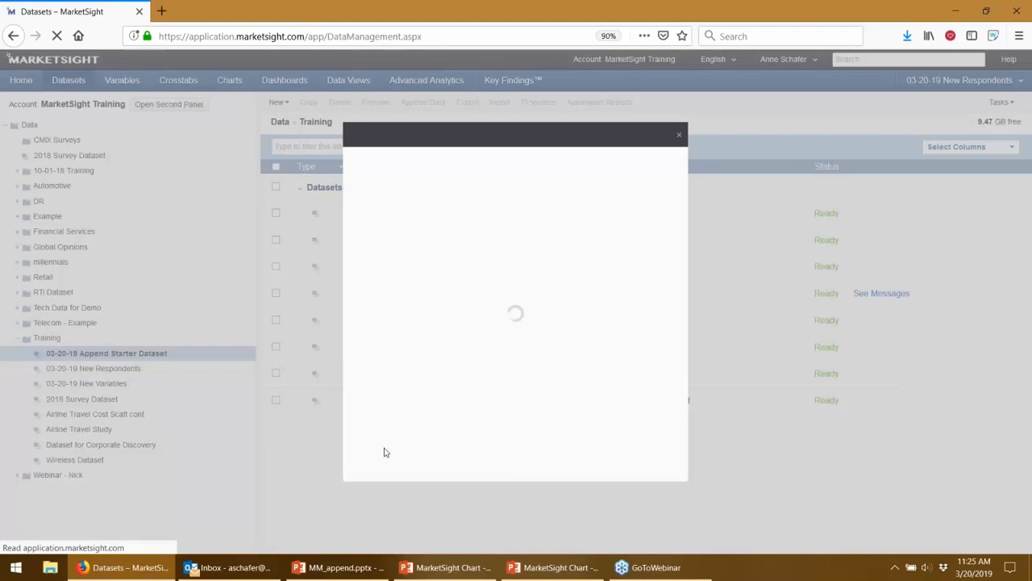
drag(455, 433, 414, 432)
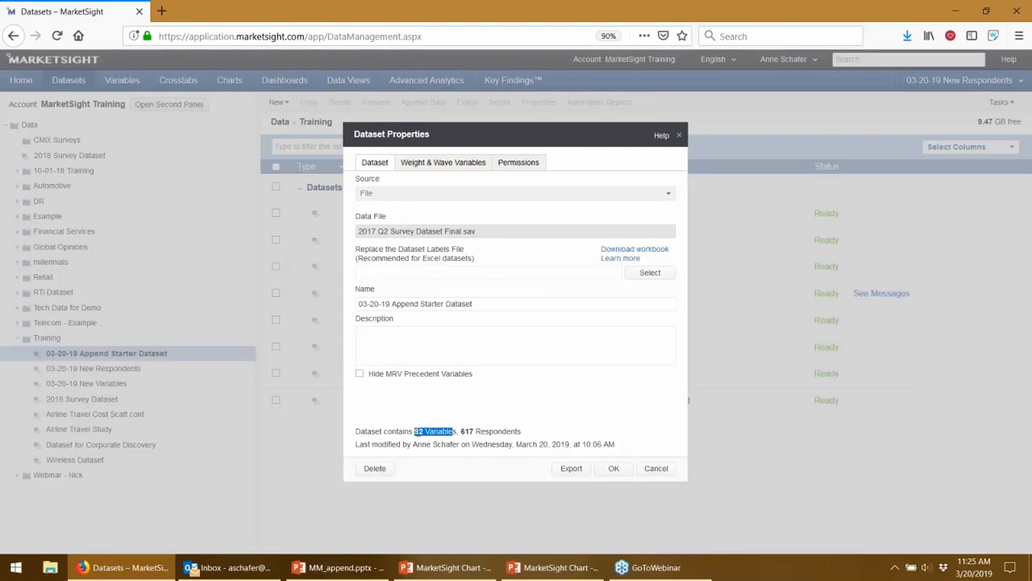
click(460, 430)
click(655, 469)
Check the append task's status and the variable count in the properties of the 03-20-19 New Variables dataset.
click(999, 113)
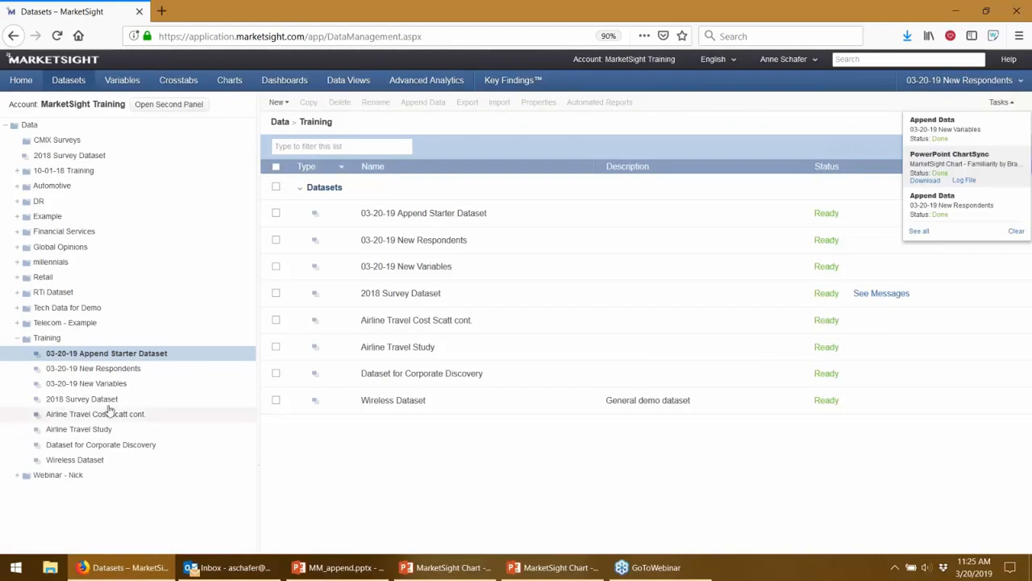
right_click(94, 385)
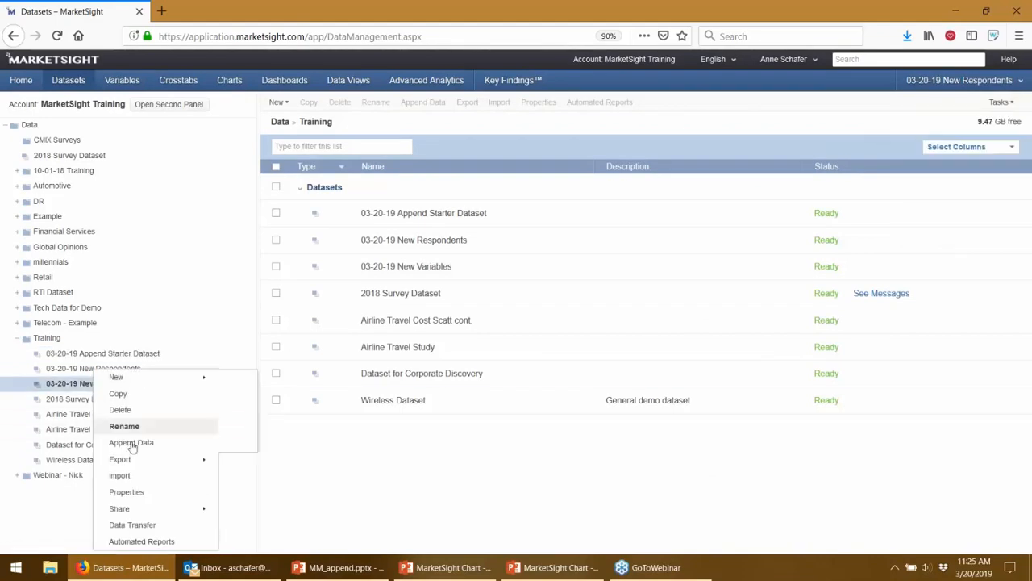
click(131, 492)
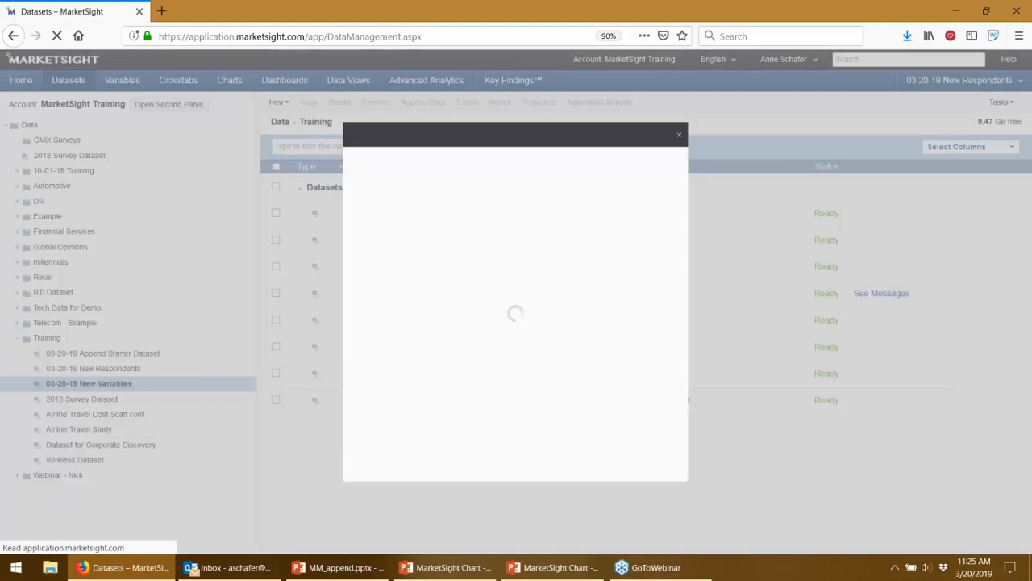
click(418, 433)
drag(417, 432, 456, 431)
click(456, 431)
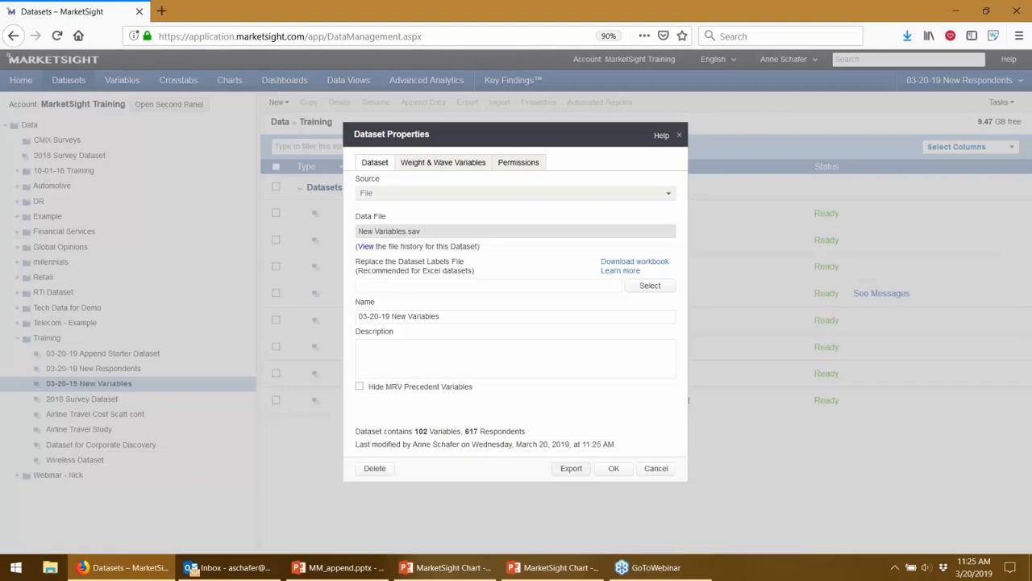
click(653, 468)
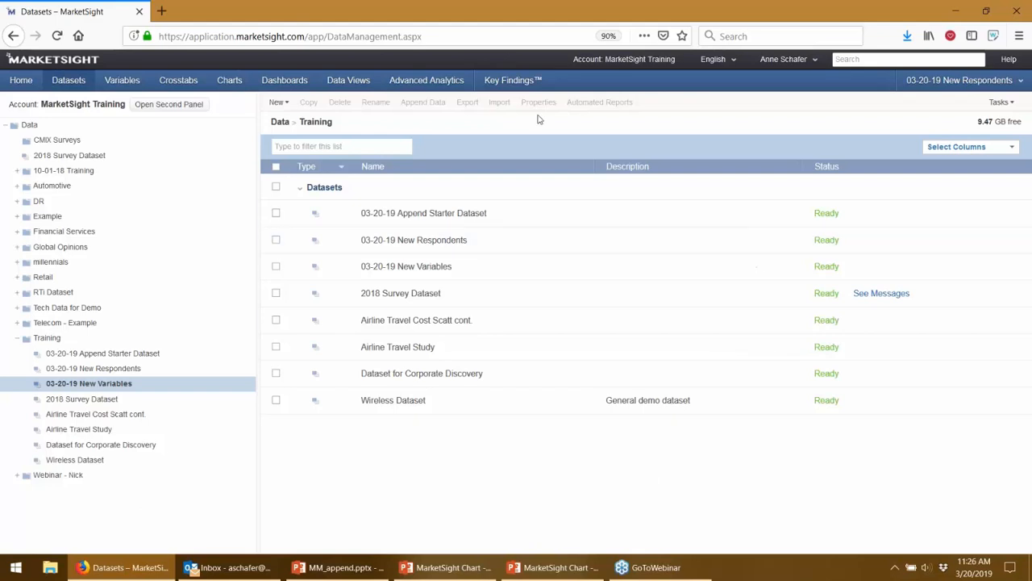
click(276, 102)
click(1027, 209)
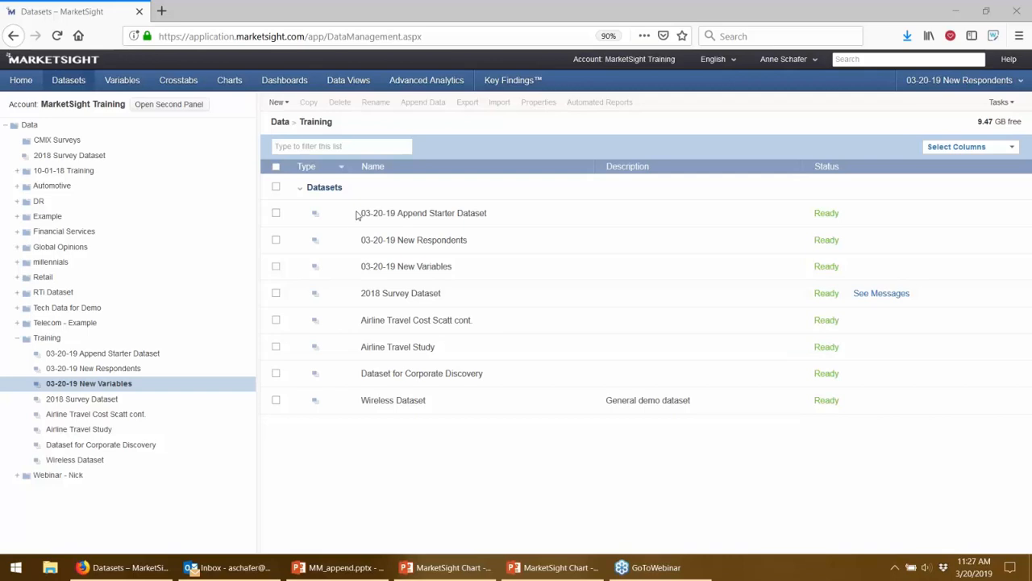
Start another records append to 03-20-19 Append Starter Dataset, uploading New Respondents.sav and continuing to the matching rules.
right_click(114, 353)
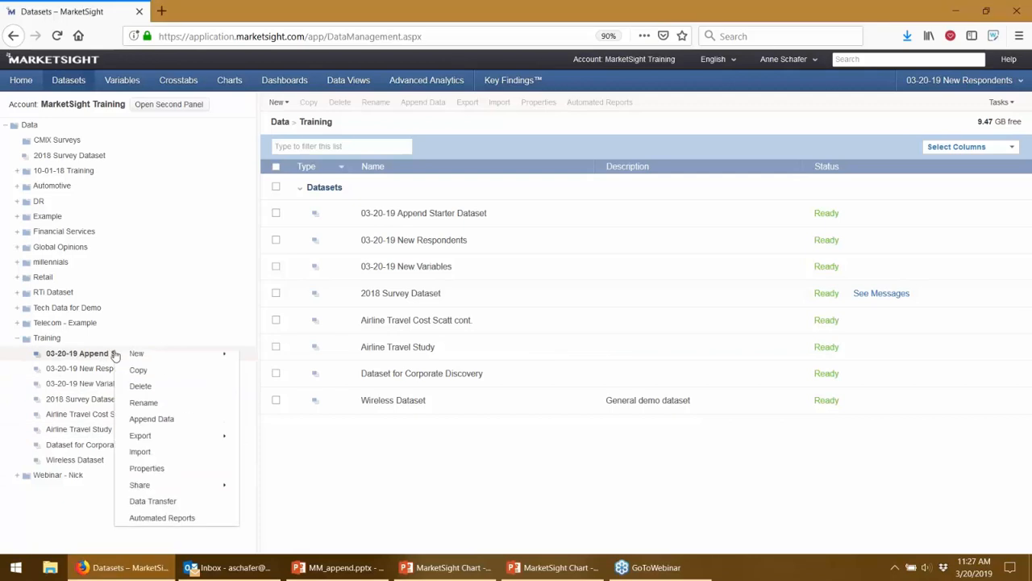
click(161, 419)
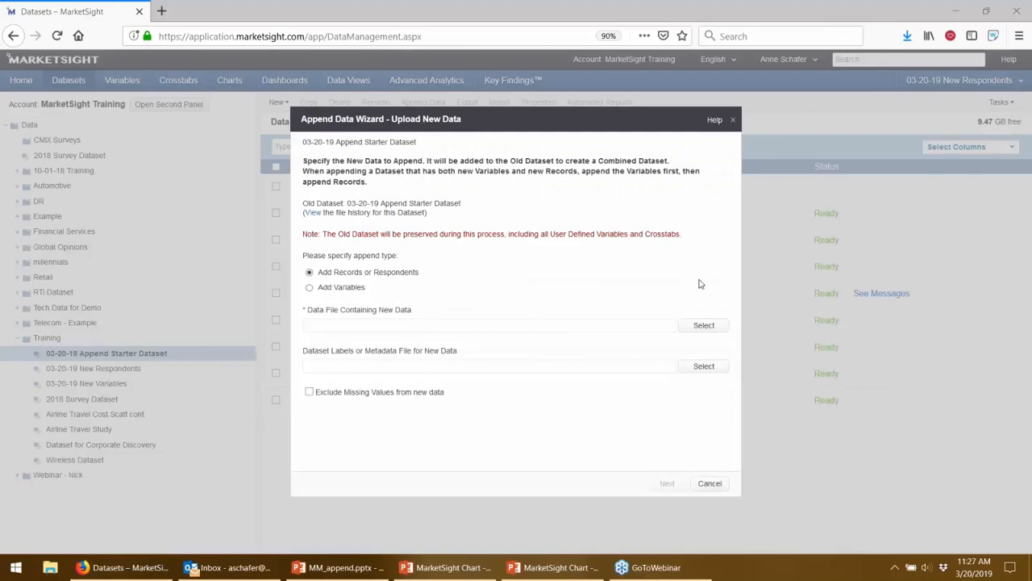
click(704, 325)
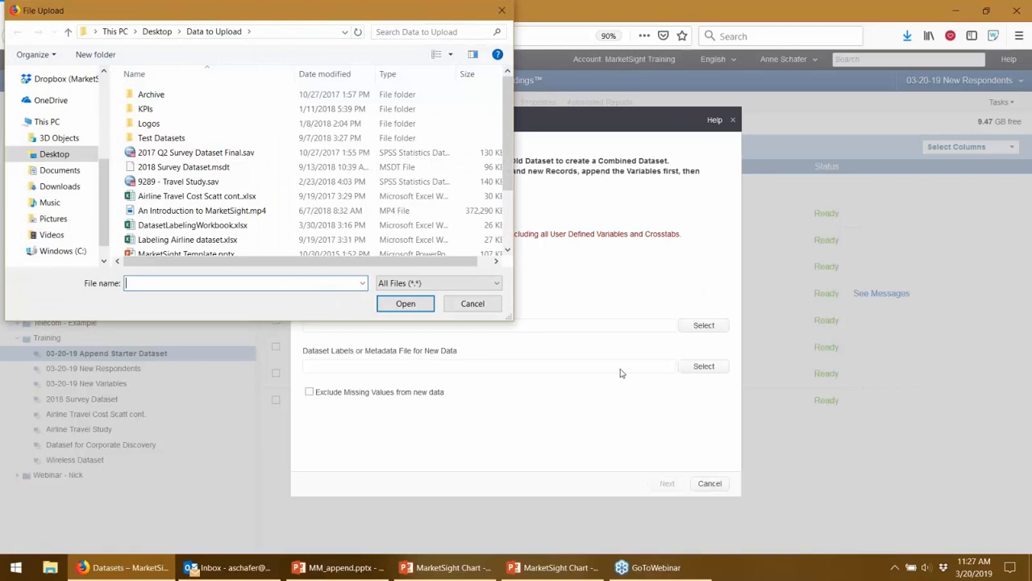
scroll(323, 177, down, 2)
double_click(192, 194)
click(667, 483)
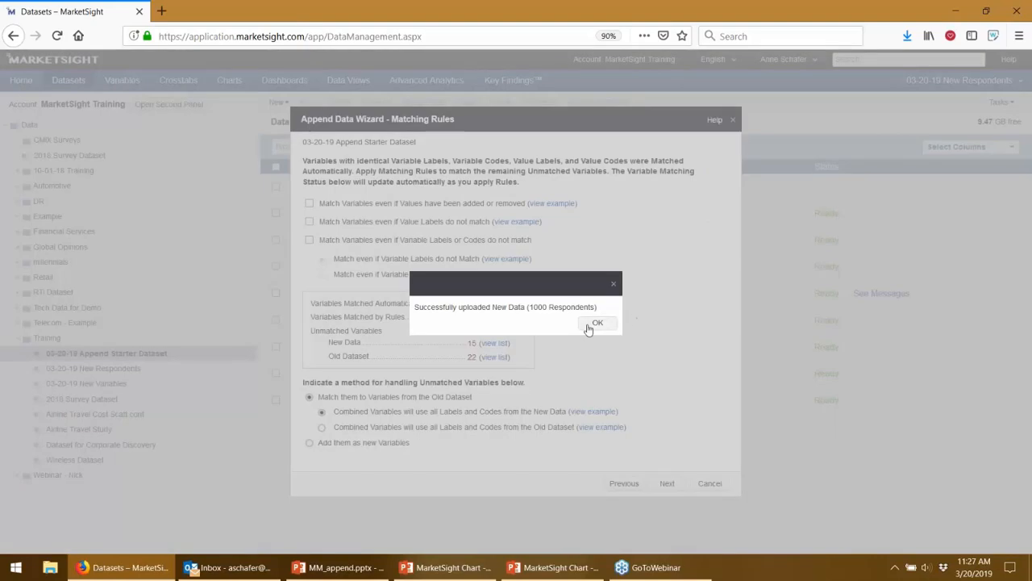
click(597, 324)
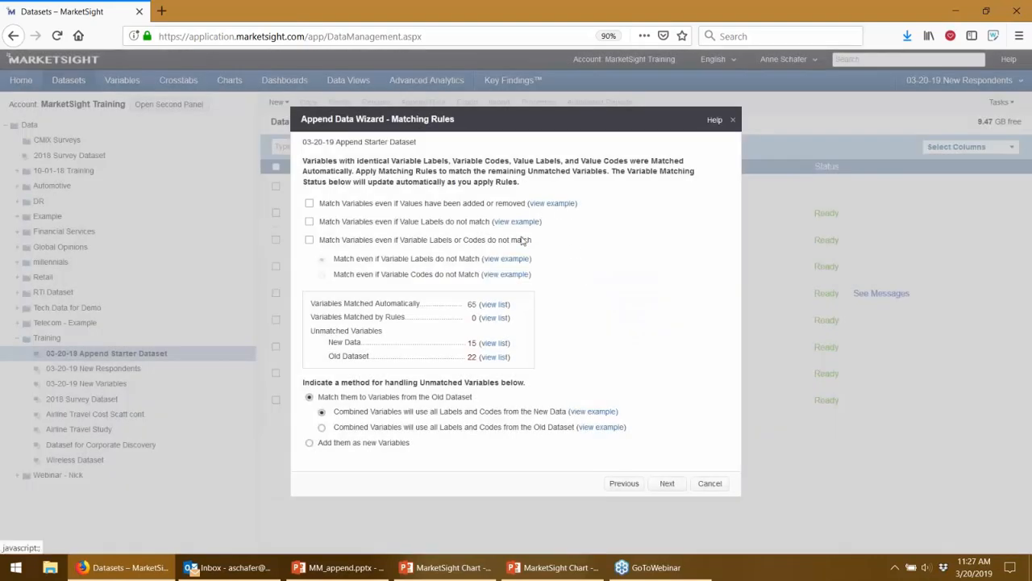
View the matching example for variables whose values have been added or removed.
click(569, 207)
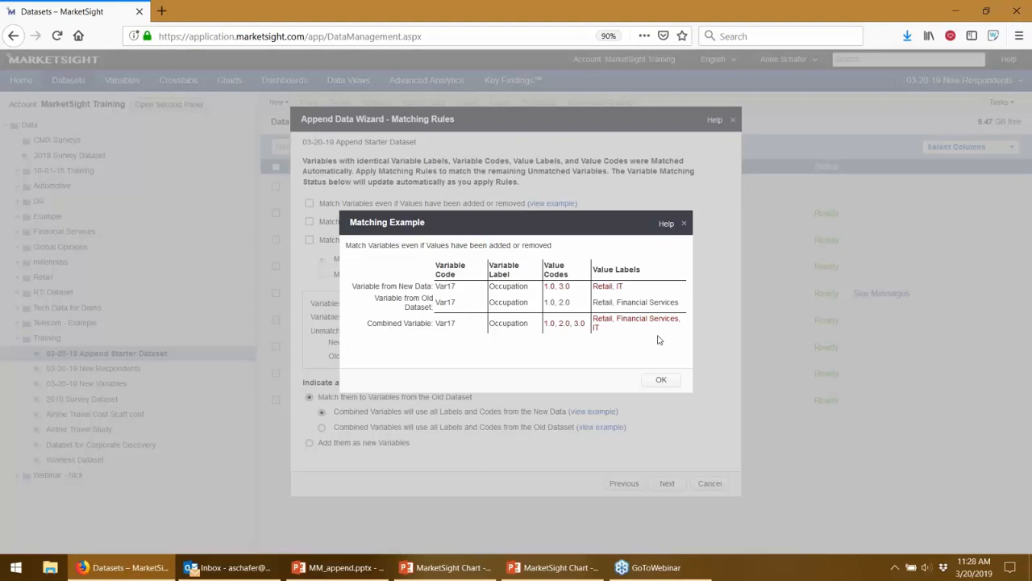
click(684, 224)
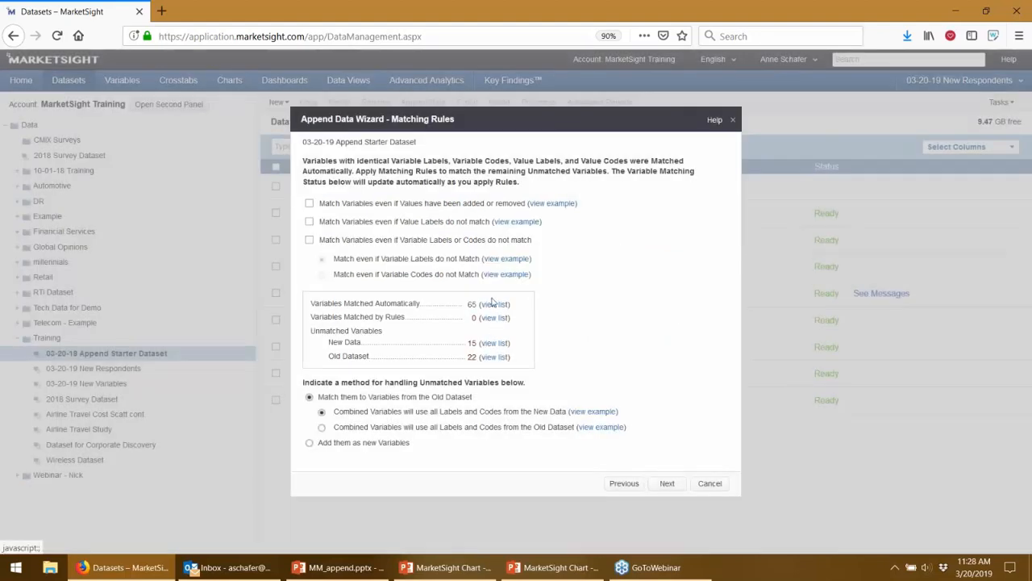
View the list of unmatched variables in the new data, and close the list.
click(492, 357)
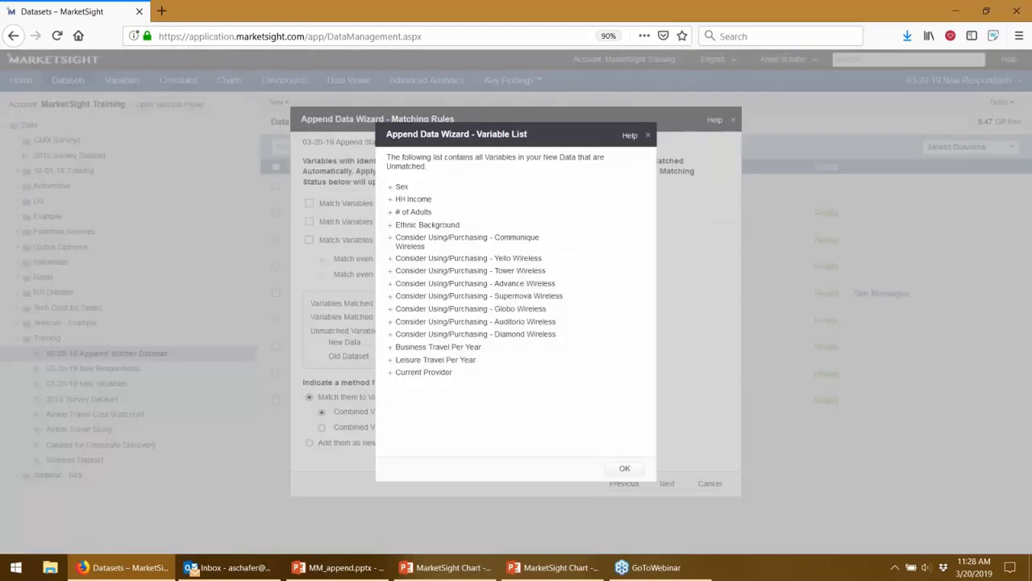
mouse_move(510, 242)
click(639, 469)
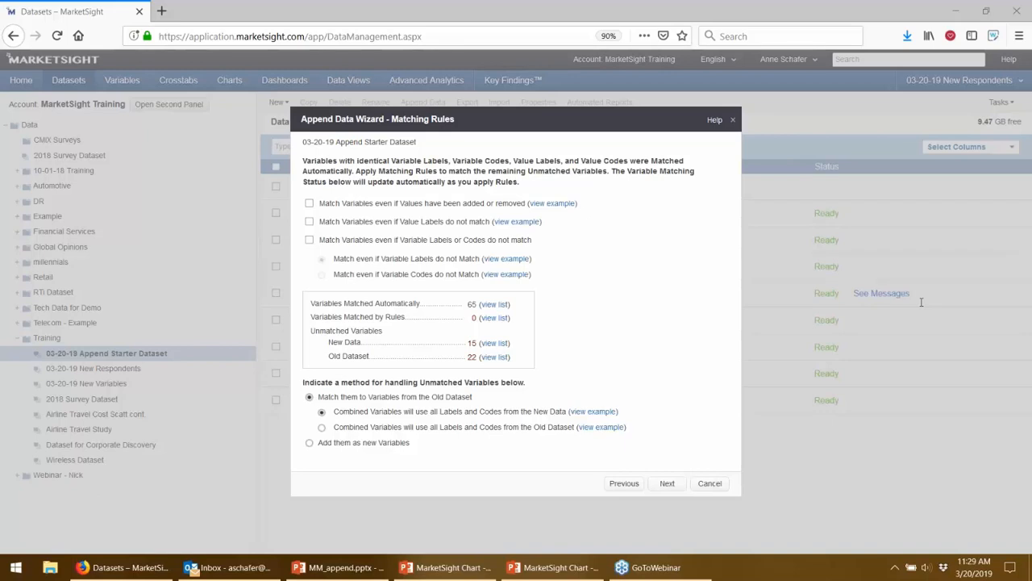
Cancel the records append to 03-20-19 Append Starter Dataset and confirm the cancellation.
click(714, 491)
click(710, 484)
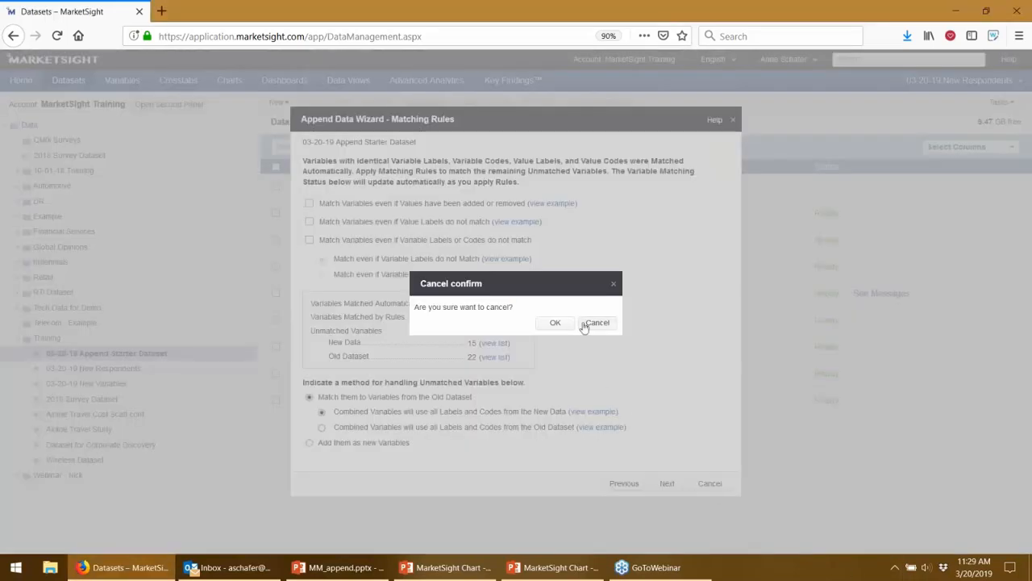
click(557, 323)
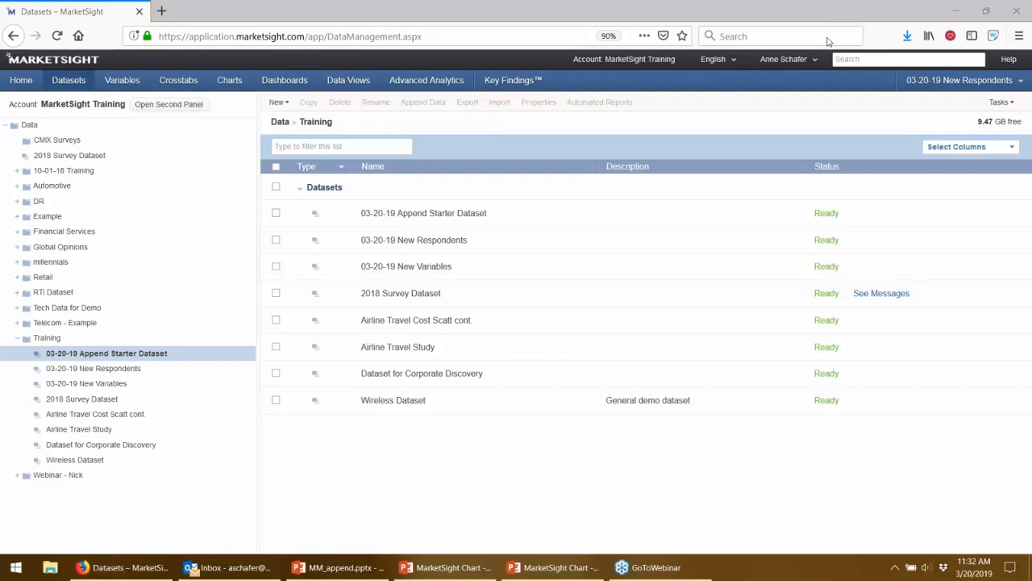
Highlight the account's remaining free storage on the Datasets page and view the user account menu.
mouse_move(974, 122)
mouse_down()
mouse_move(1018, 122)
mouse_move(992, 132)
mouse_up()
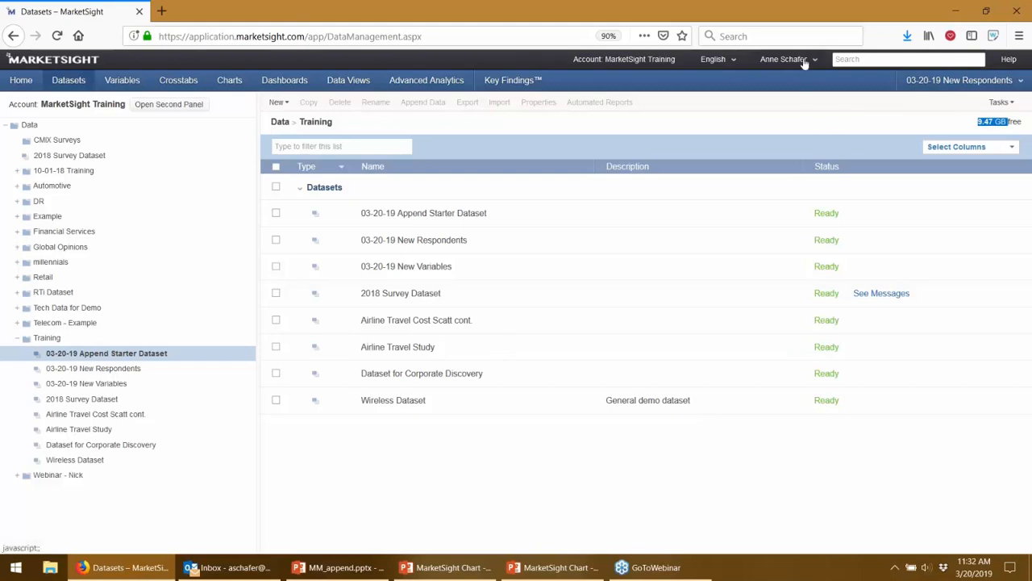
click(758, 64)
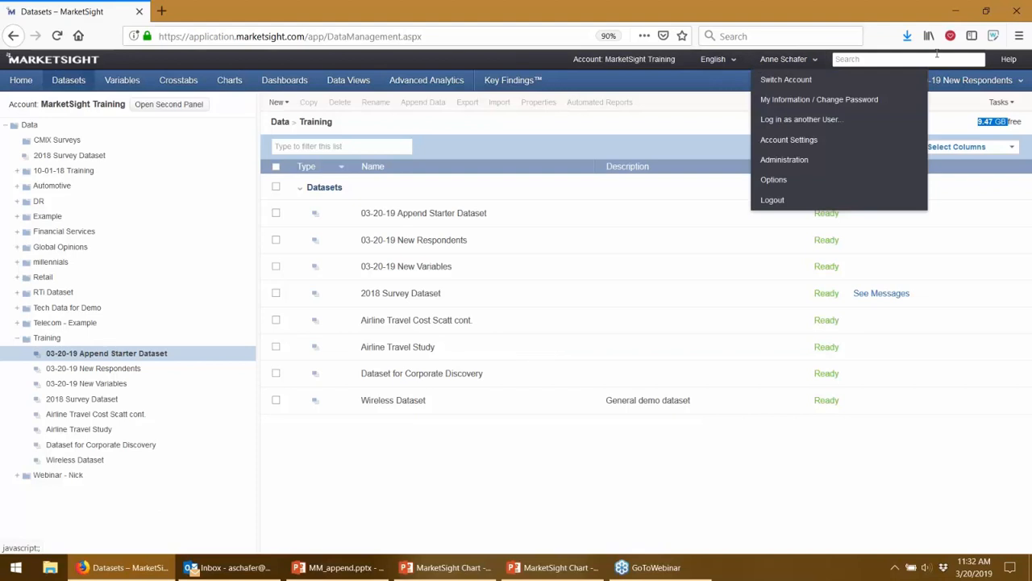
Open the online help topic on dataset formats and size settings, and highlight the Enterprise edition's variable limit in the size table.
click(1013, 61)
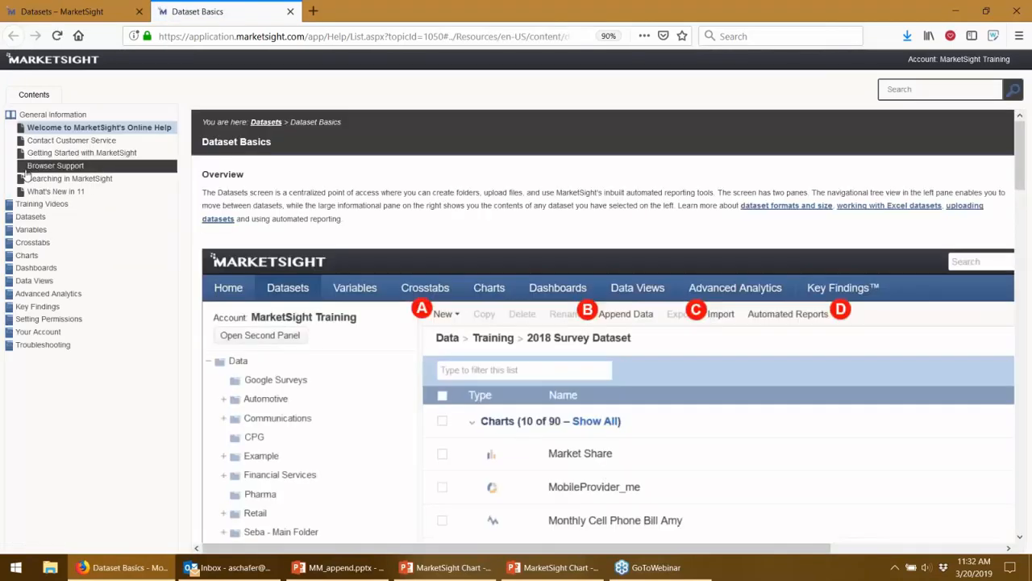
click(17, 218)
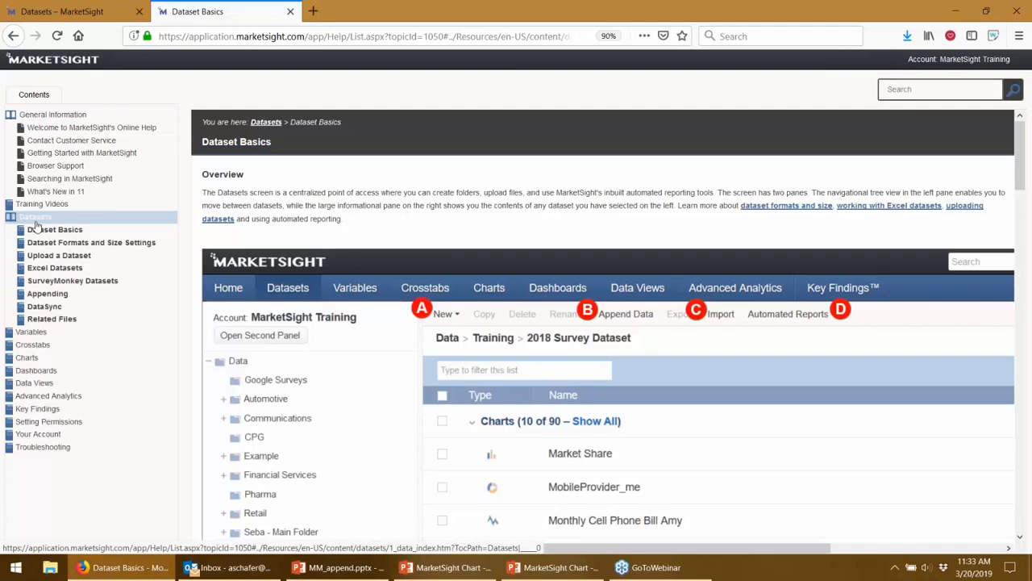
click(71, 245)
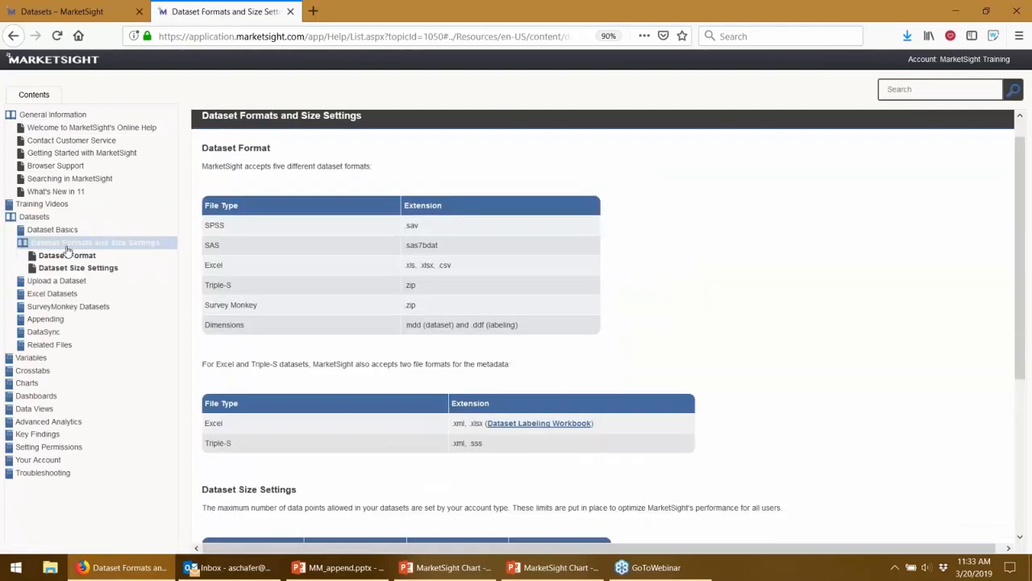
scroll(482, 433, down, 5)
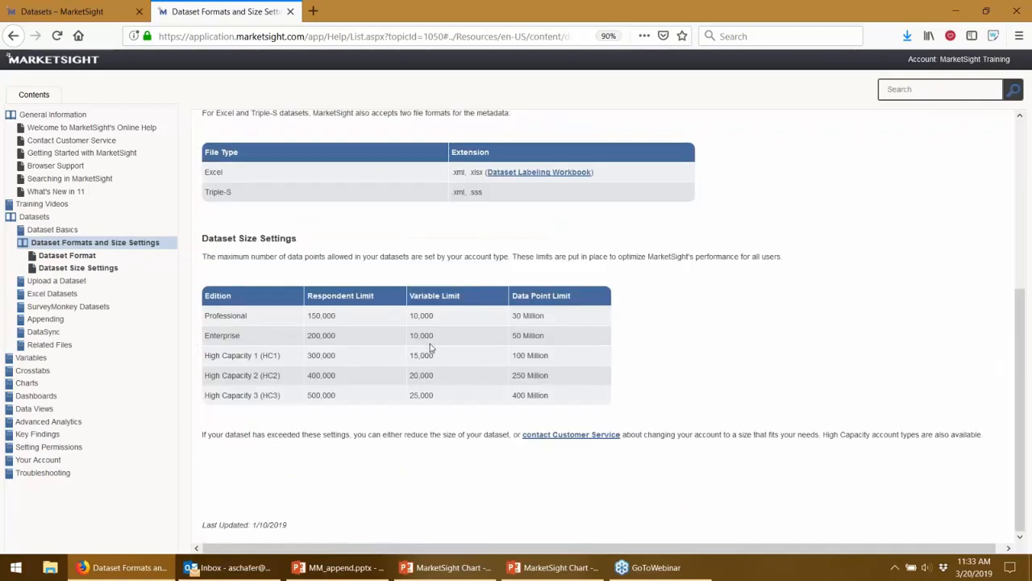
drag(444, 342, 413, 339)
click(1027, 46)
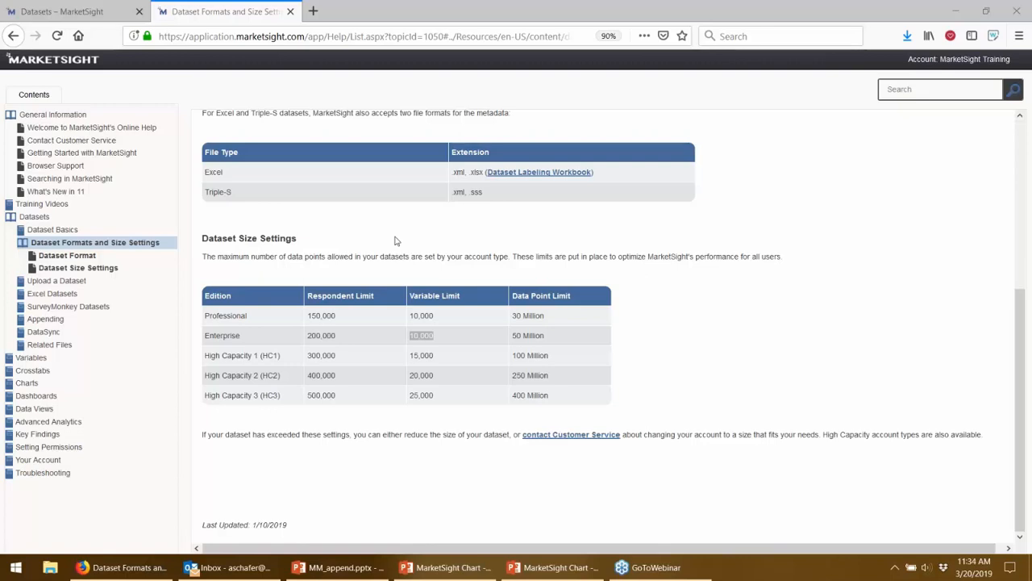
Return to the Datasets page and point out 03-20-19 Append Starter Dataset in the Training folder.
click(76, 10)
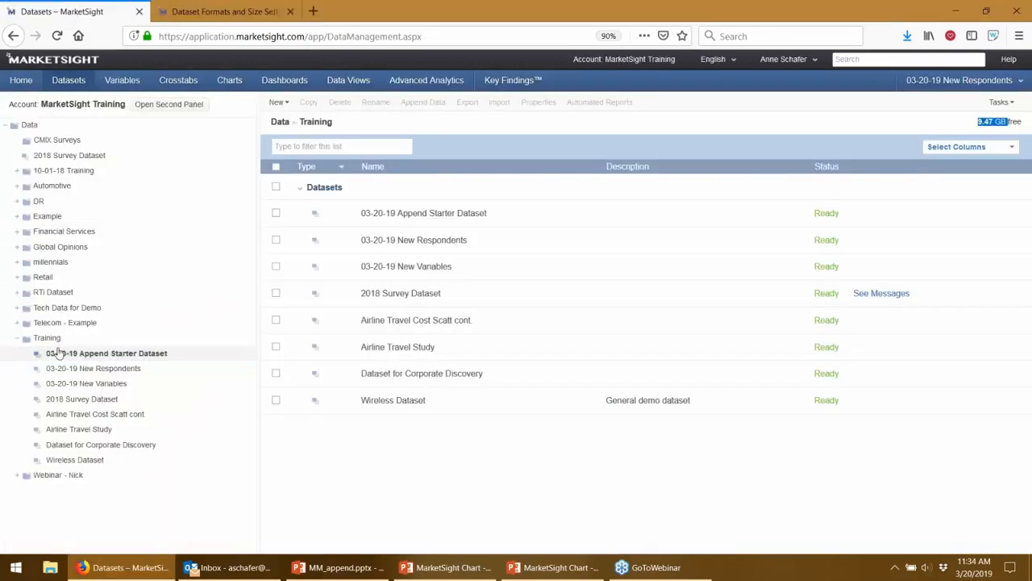
click(126, 357)
click(96, 357)
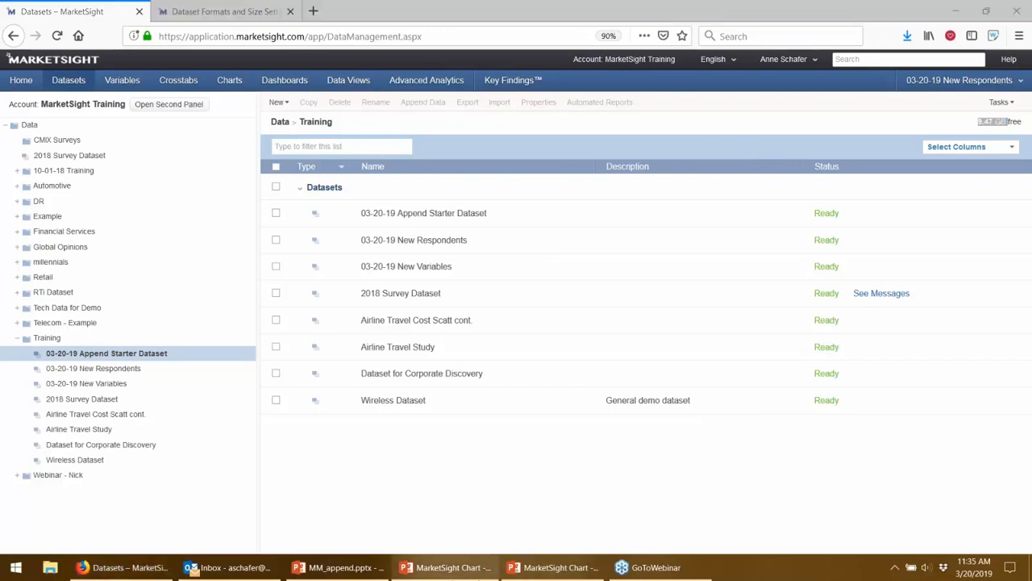
Switch to the MM_append.pptx presentation in PowerPoint and show the Contact Us slide as a full-screen slide show.
click(355, 571)
click(76, 305)
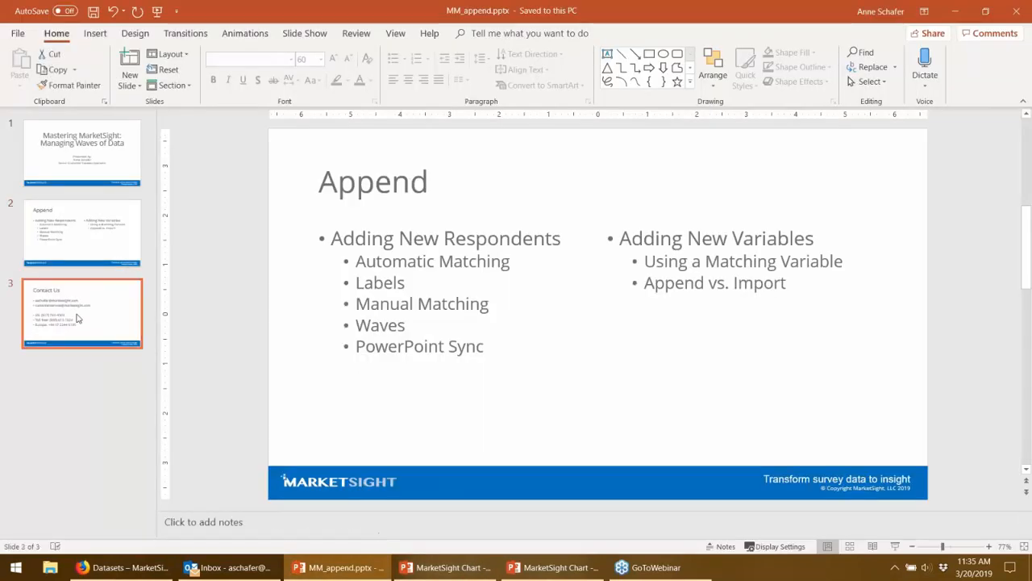
click(158, 11)
key(Right)
key(Right)
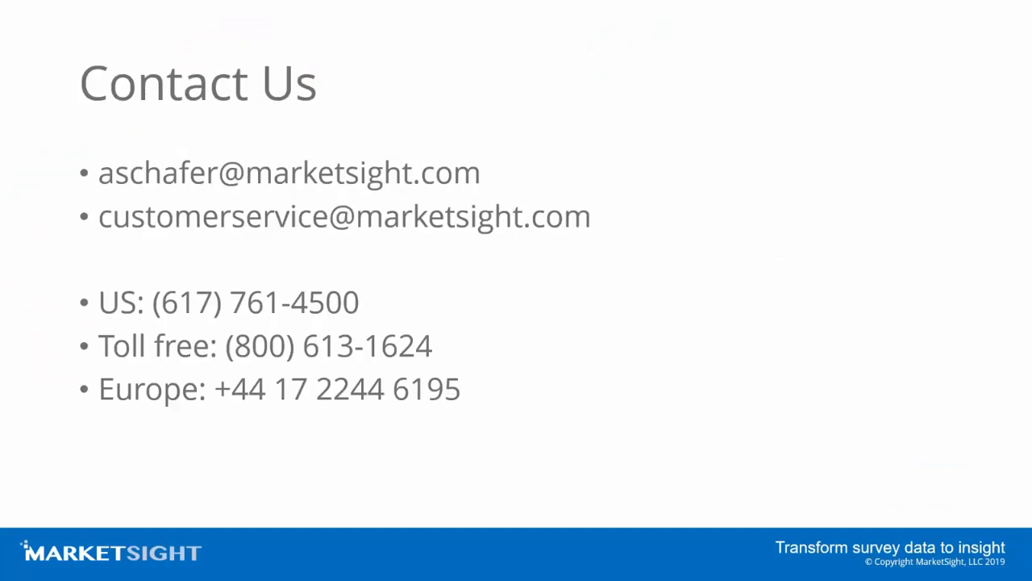